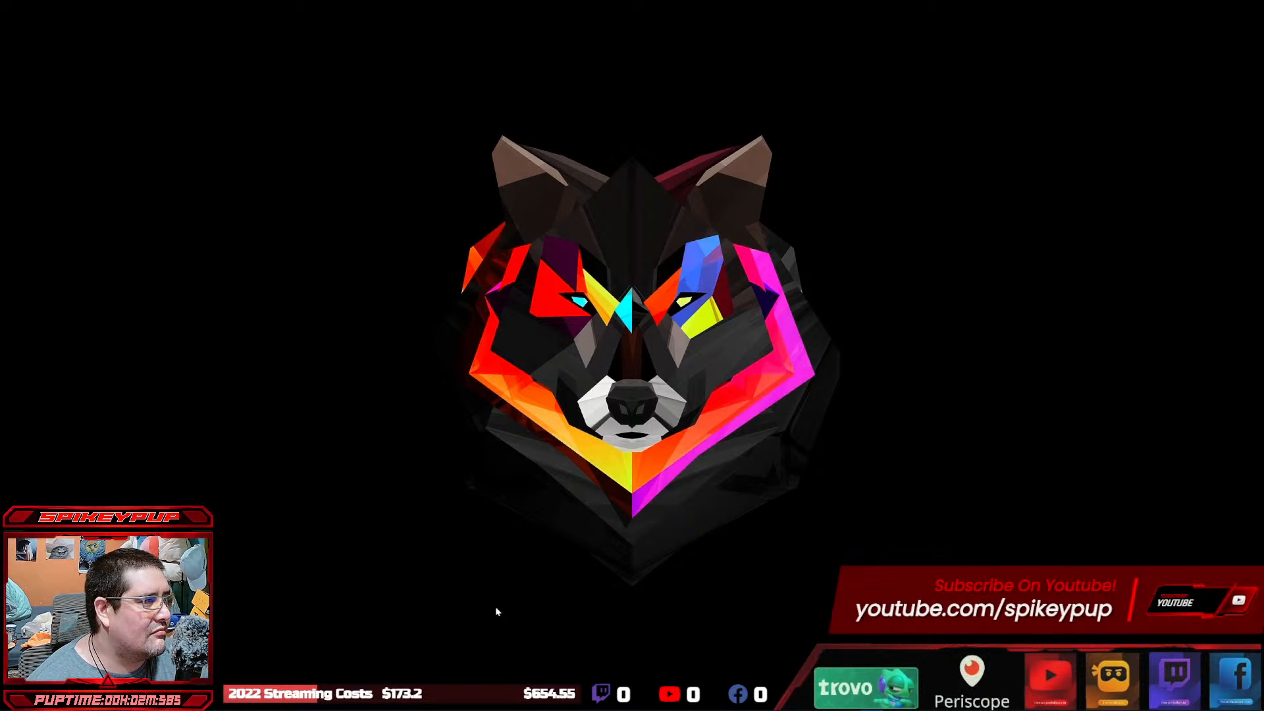
Bring the Voicemeeter Potato mixer window onto the visible desktop.
mouse_move(802, 707)
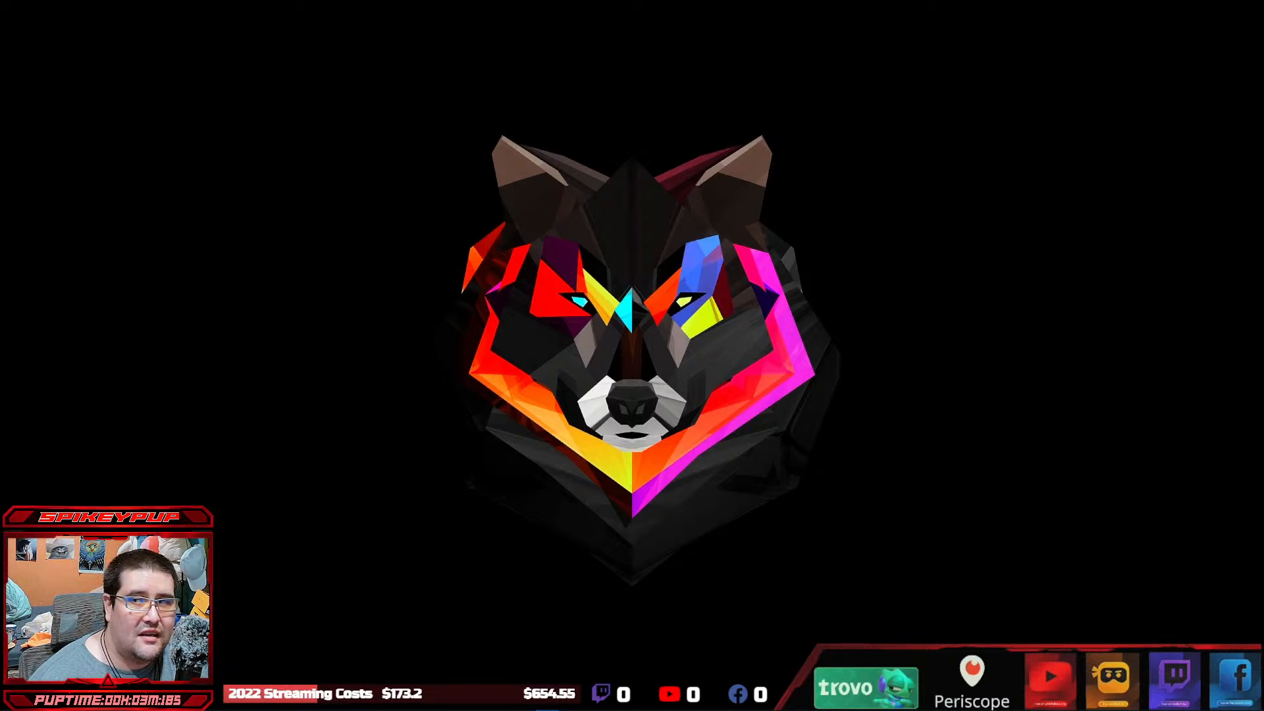
left_click_drag(1263, 123, 642, 166)
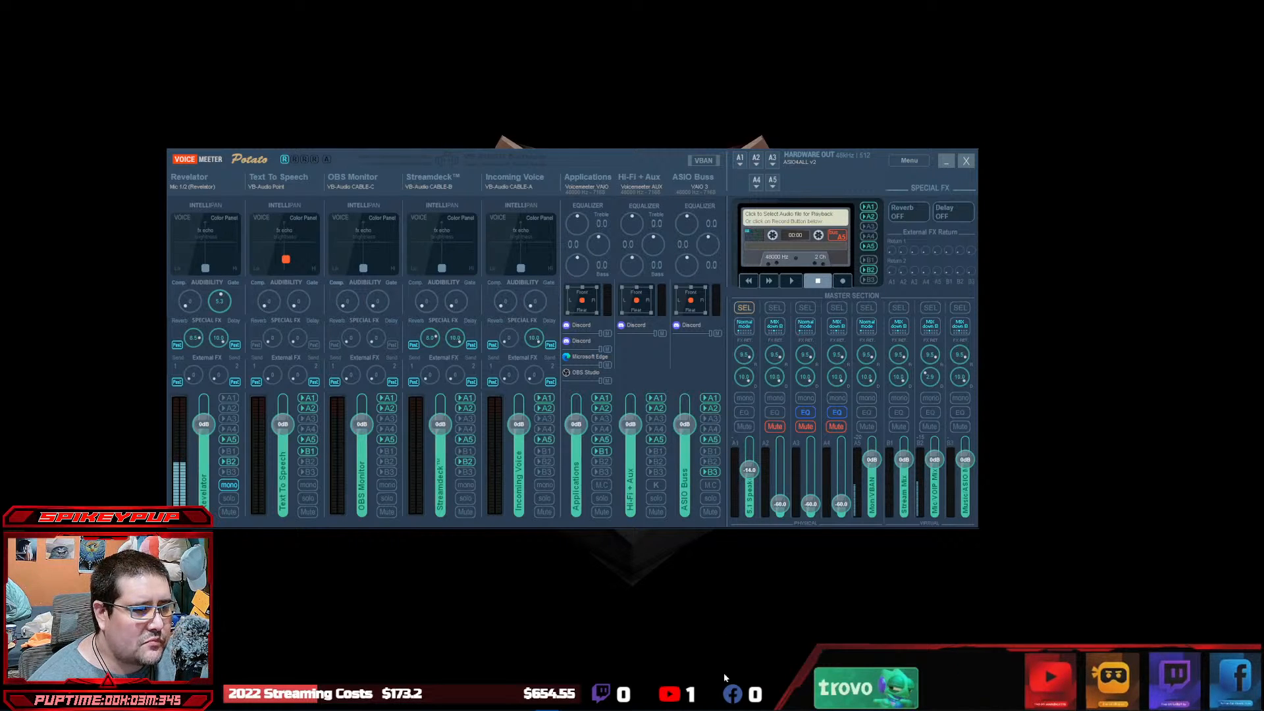
Open the recent project Good Love.rpp in REAPER and close its project notes window without adding any notes.
mouse_move(756, 707)
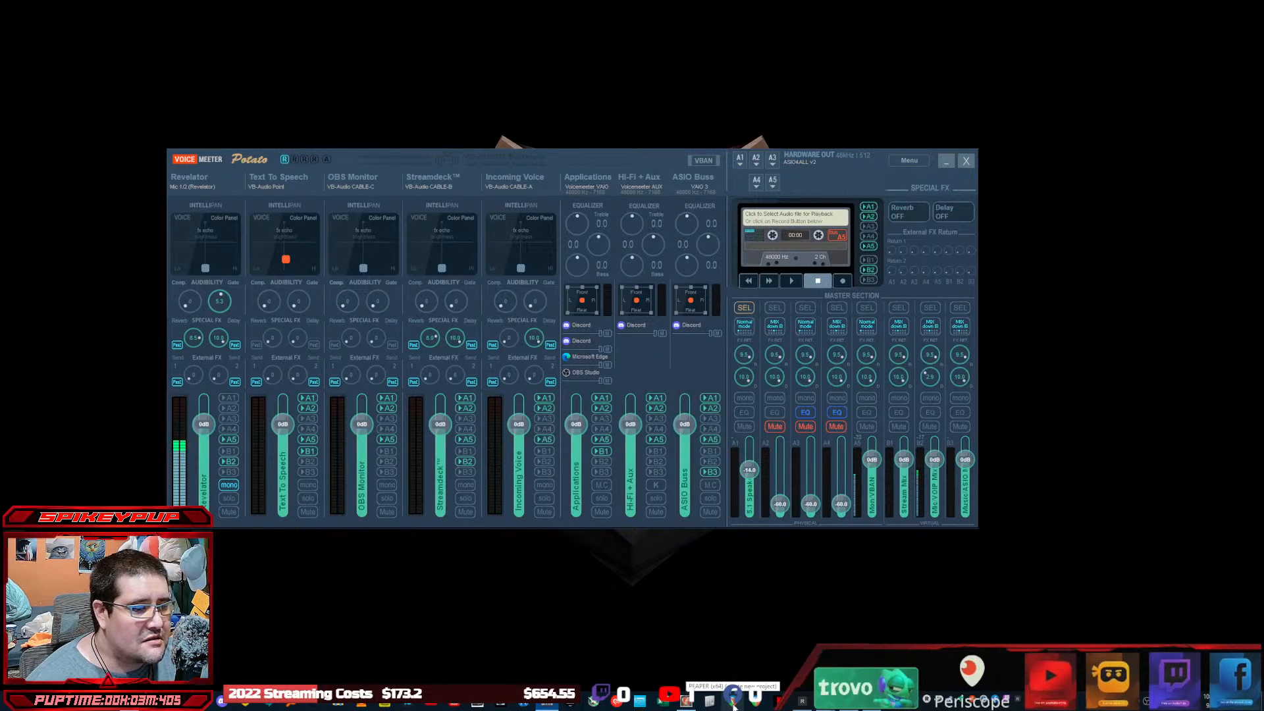
right_click(733, 706)
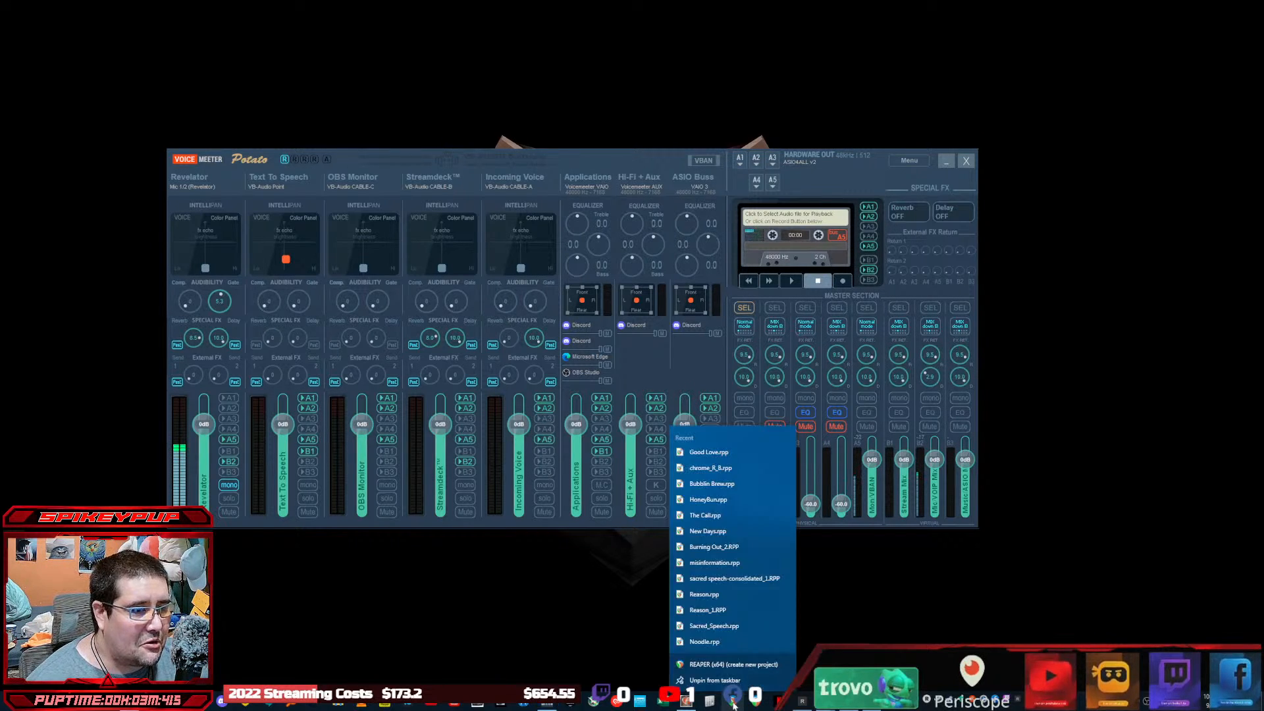
left_click(718, 463)
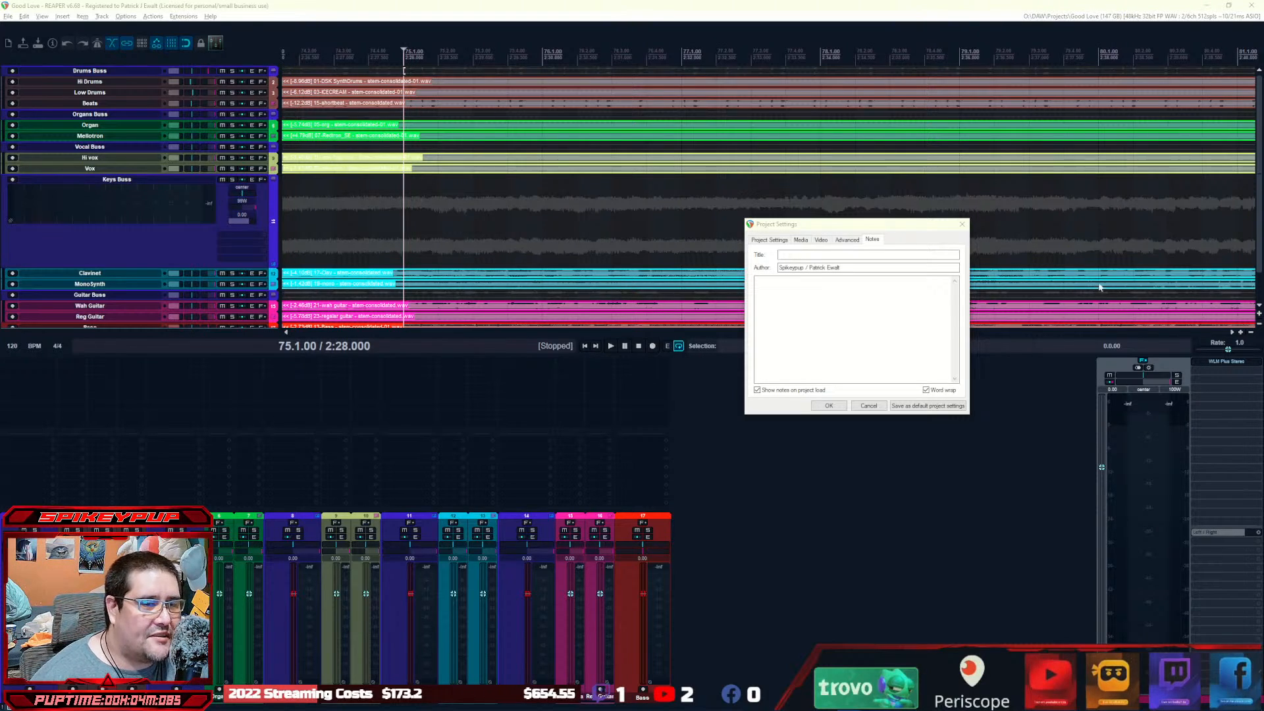
left_click_drag(821, 228, 626, 247)
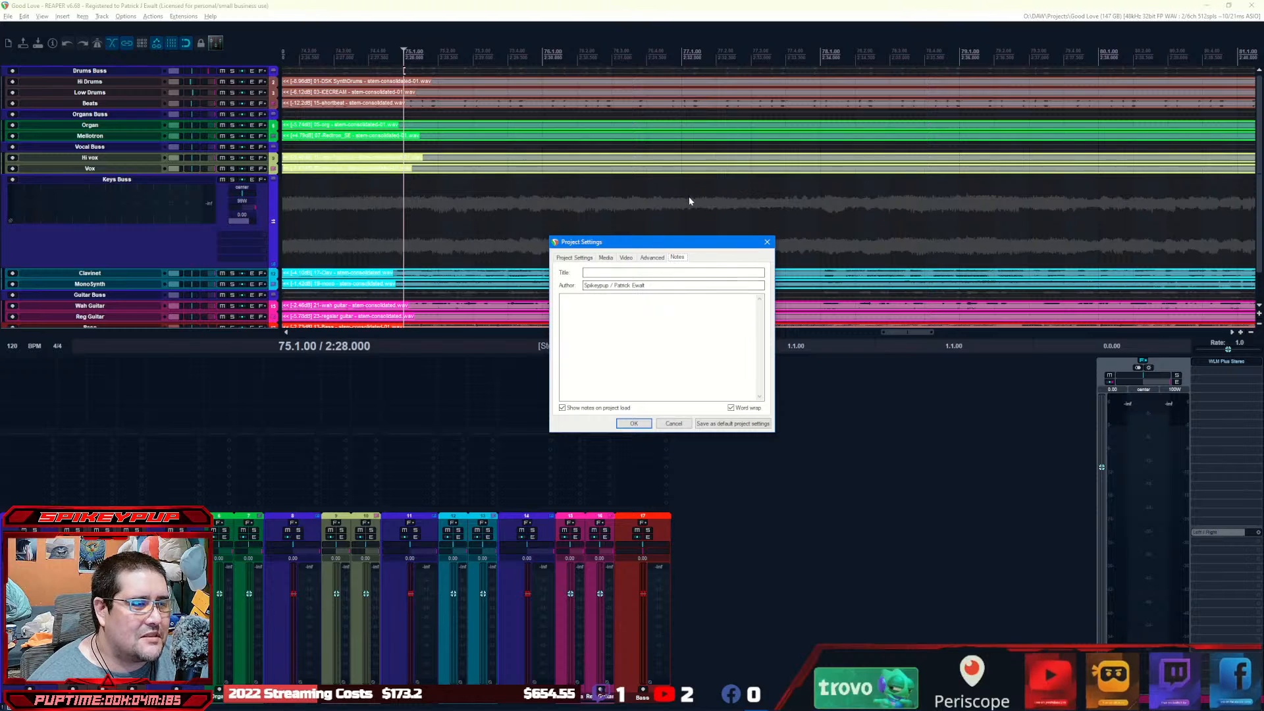
left_click(767, 241)
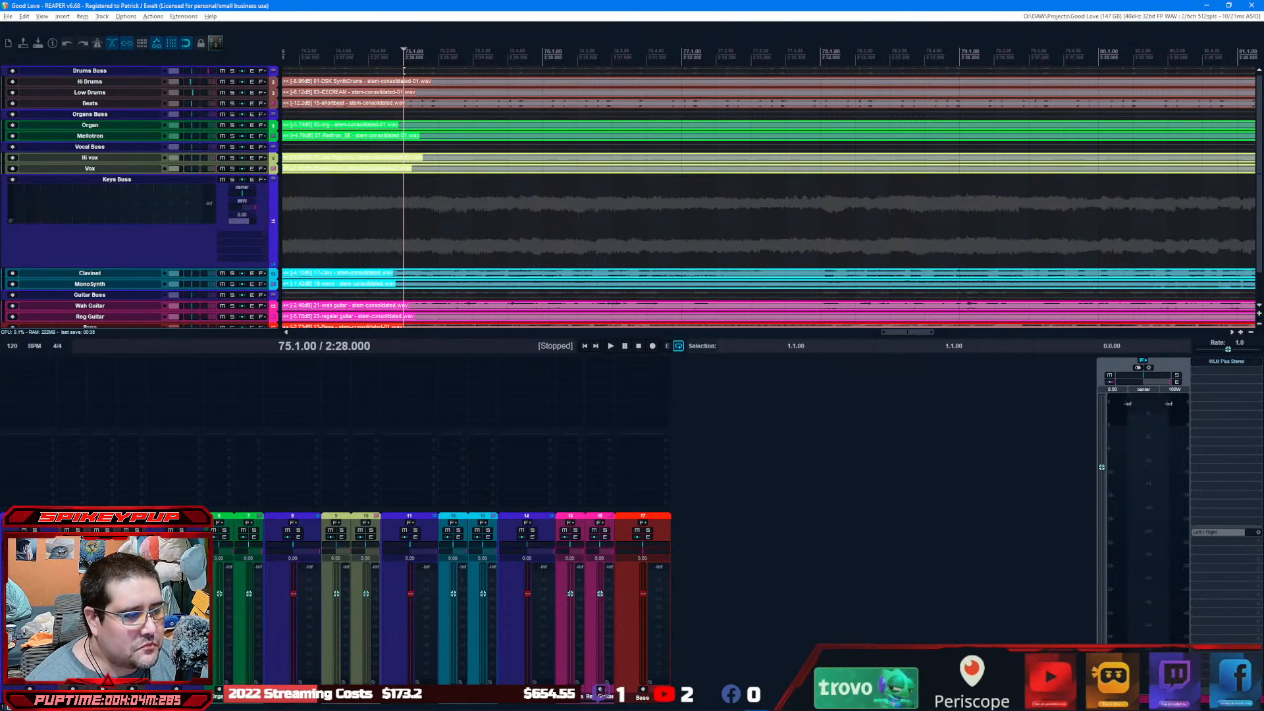
Assign the track icon 002_homer_1.png to the Drums, Organs, Vocal, Keys and Guitar Buss tracks, and clear the track selection.
left_click(19, 603)
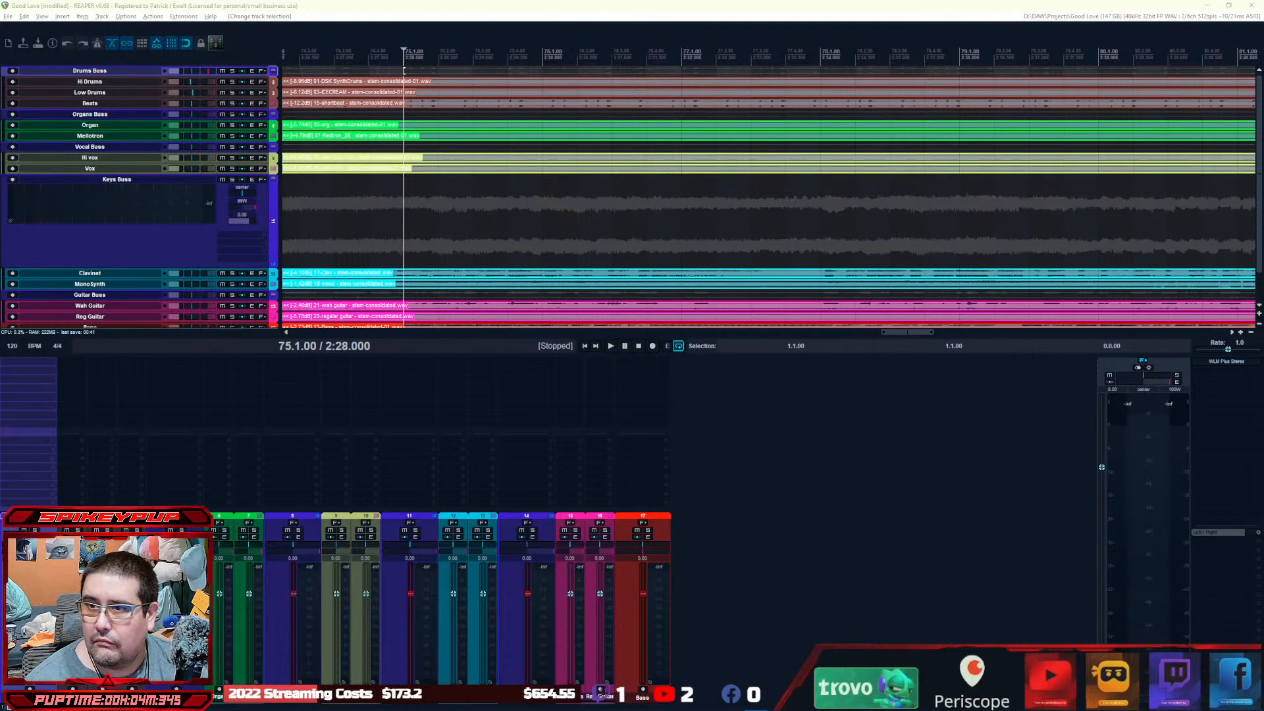
left_click(510, 606)
left_click(394, 605, "ctrl")
left_click(276, 606, "ctrl")
left_click(159, 606, "ctrl")
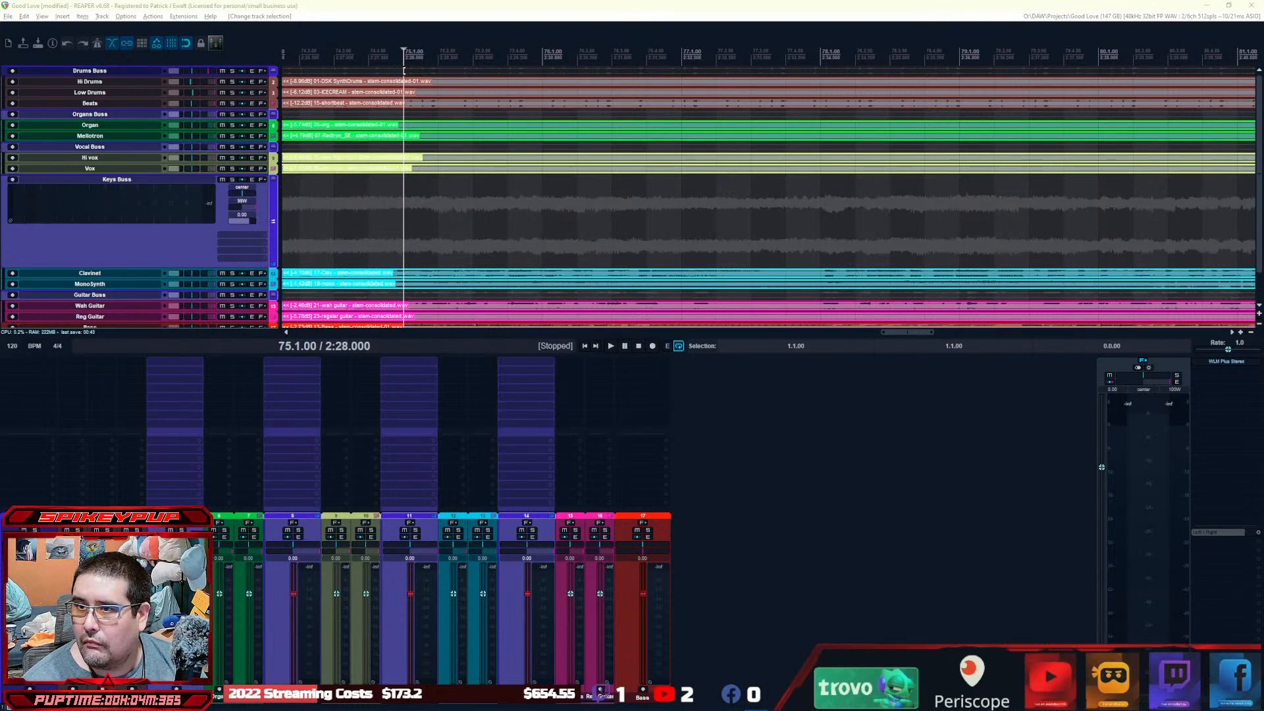
left_click(20, 606, "ctrl")
right_click(511, 593)
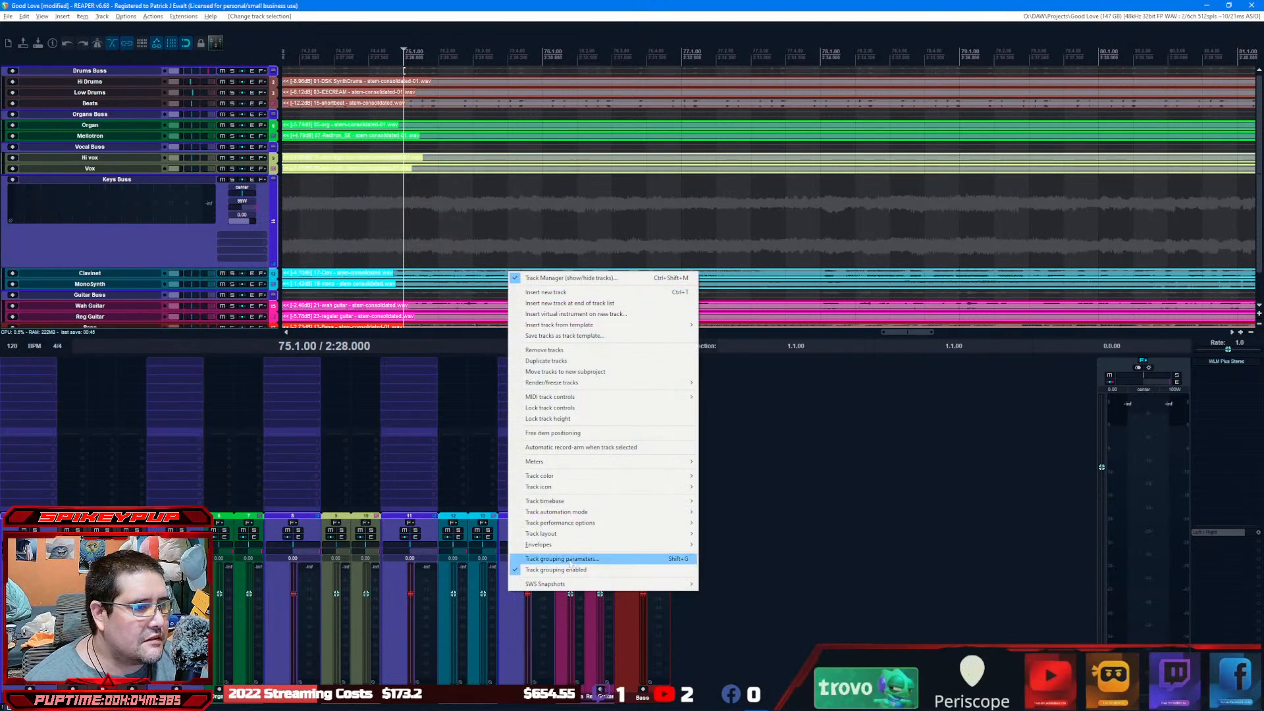
mouse_move(606, 546)
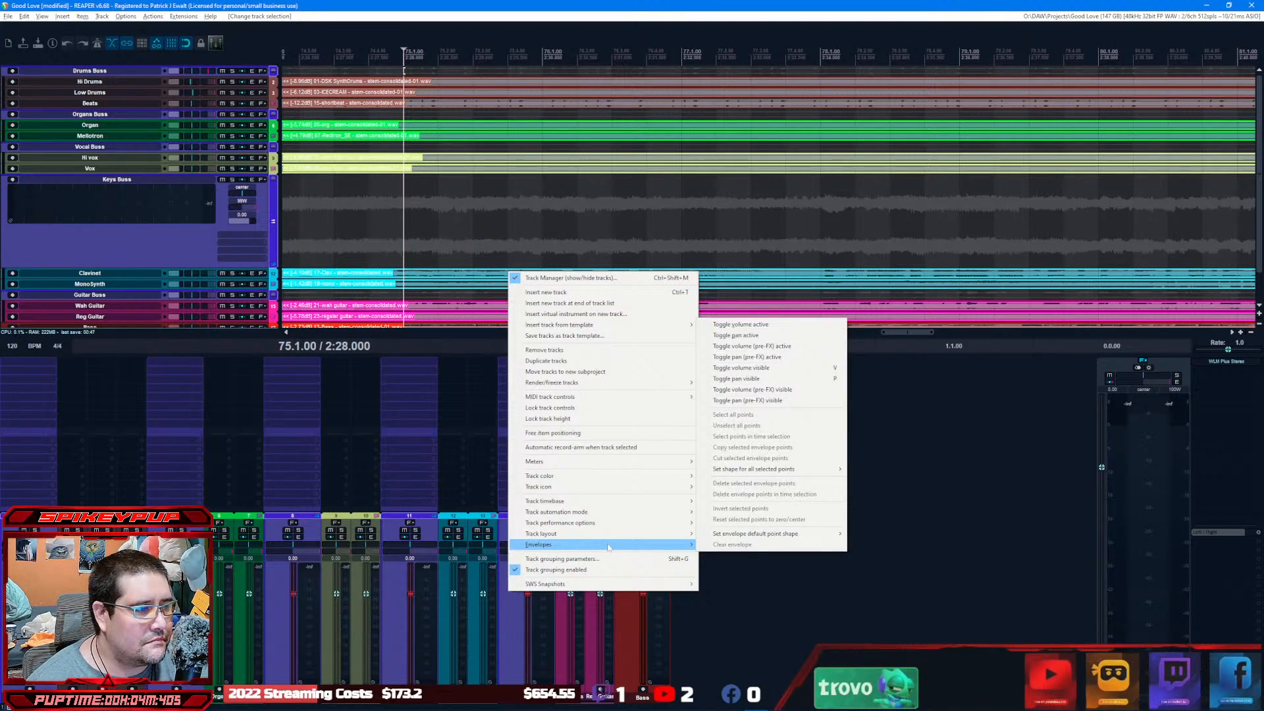
mouse_move(649, 469)
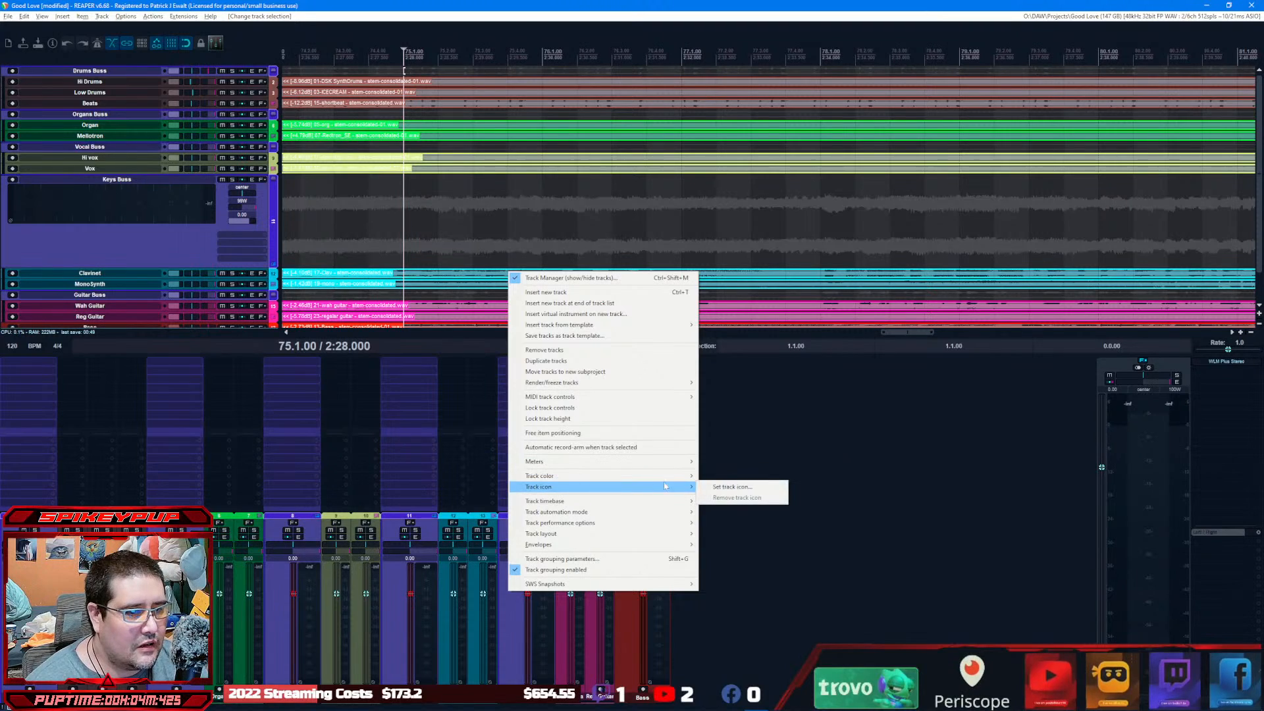
left_click(730, 486)
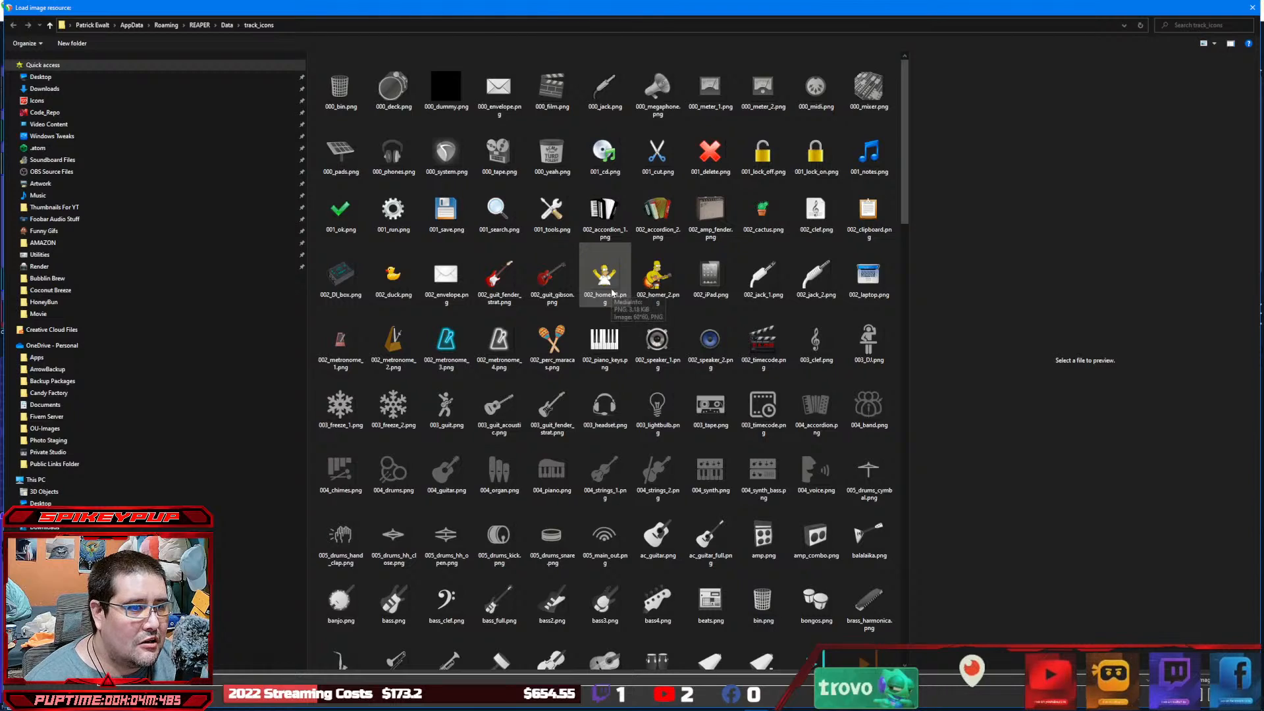
double_click(612, 293)
left_click(766, 481)
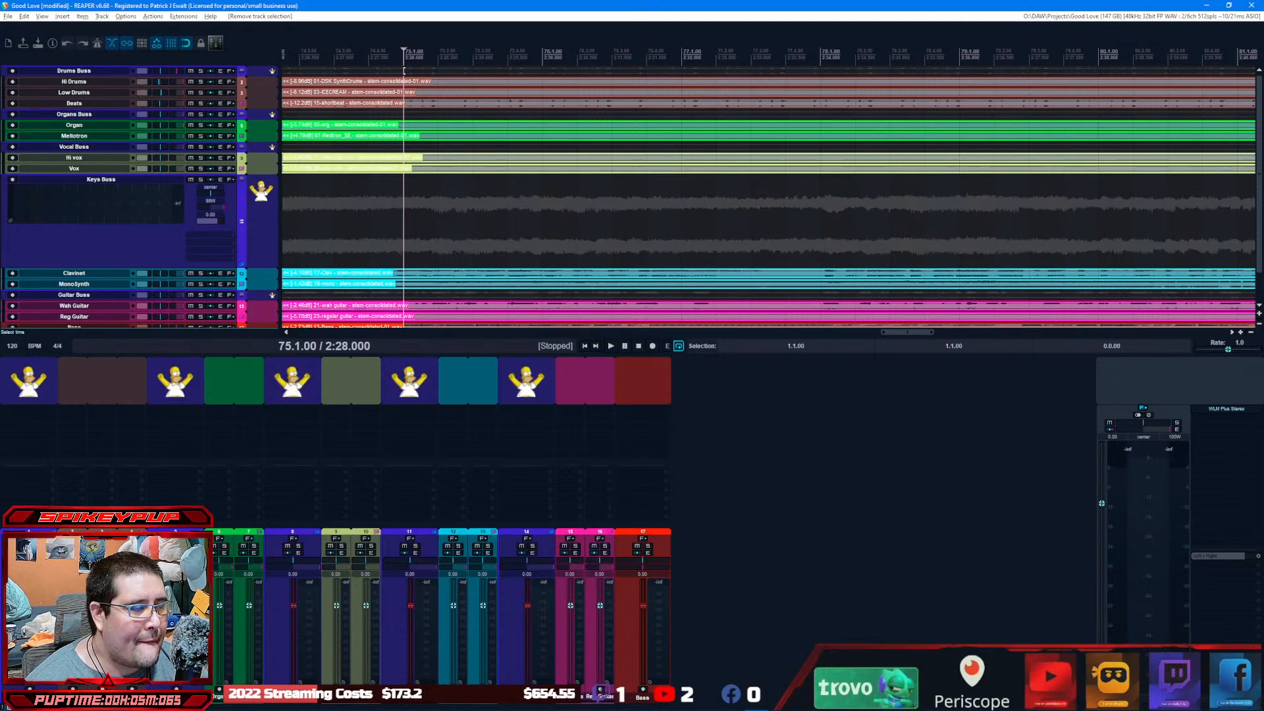
Play the project from its start, lower the master volume to about -11 dB while listening, and stop playback.
left_click(596, 345)
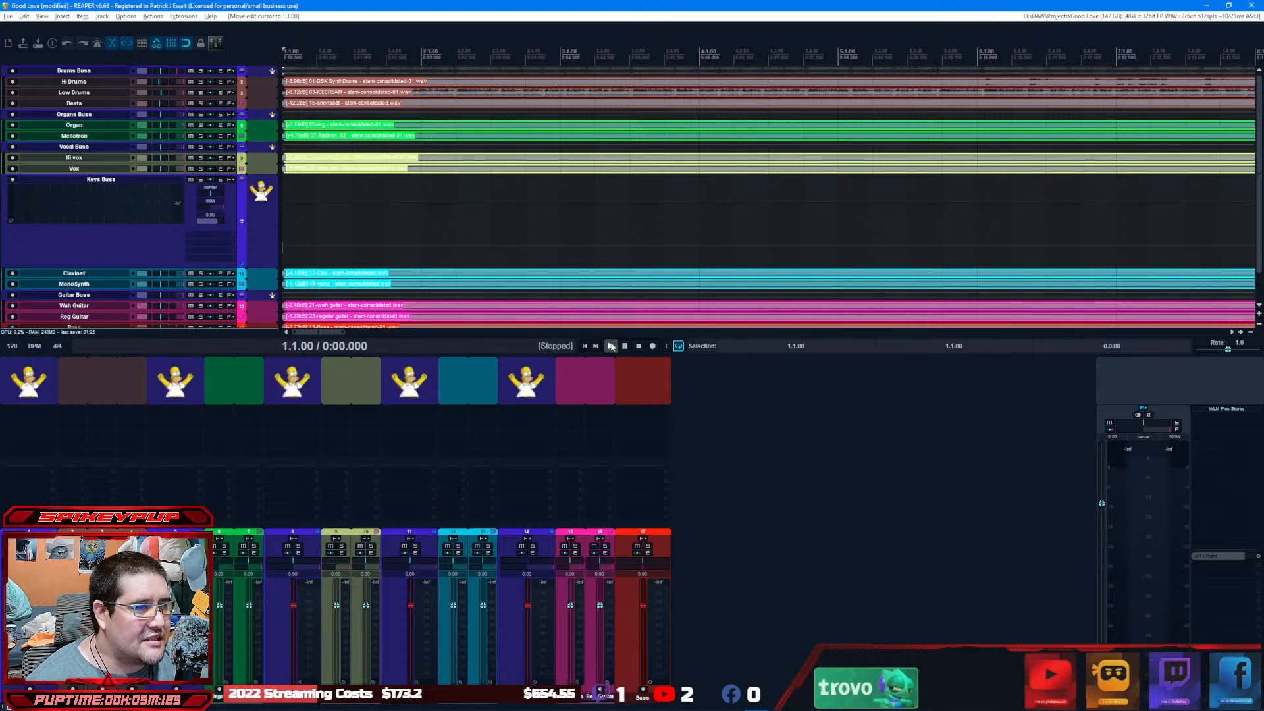
left_click(611, 346)
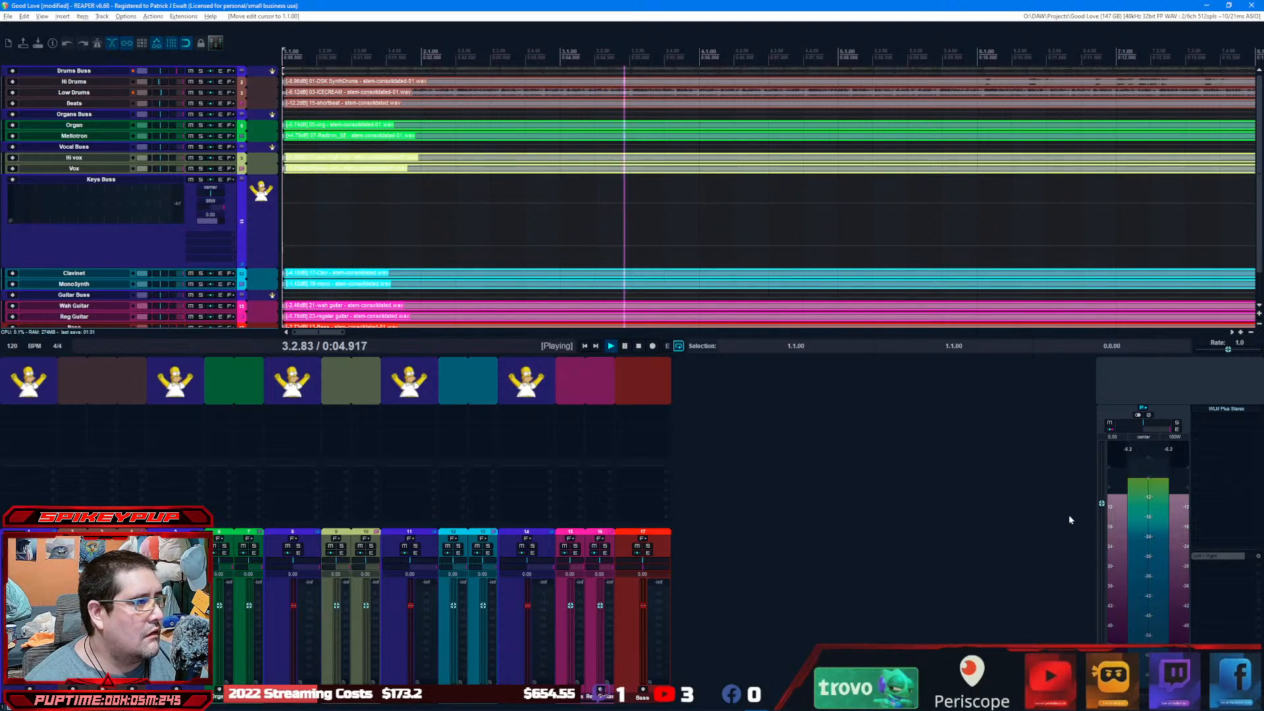
scroll(1106, 507, "down", 5)
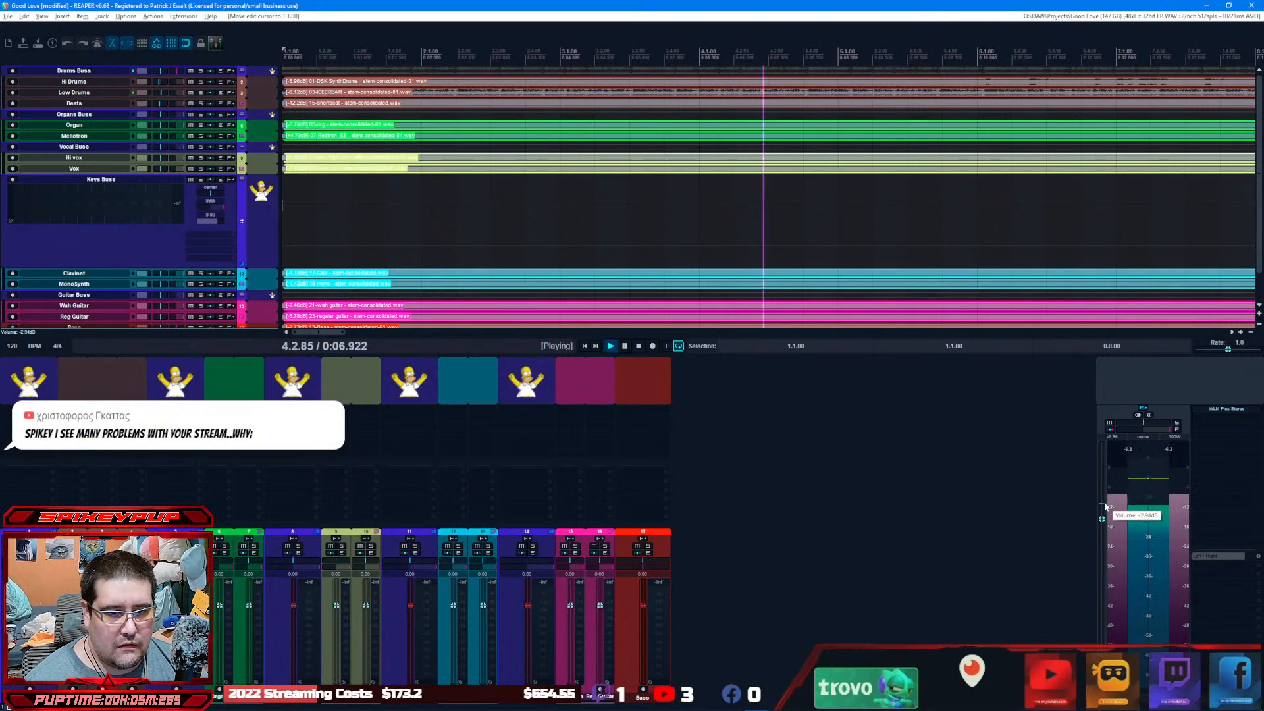
scroll(1106, 507, "down", 1)
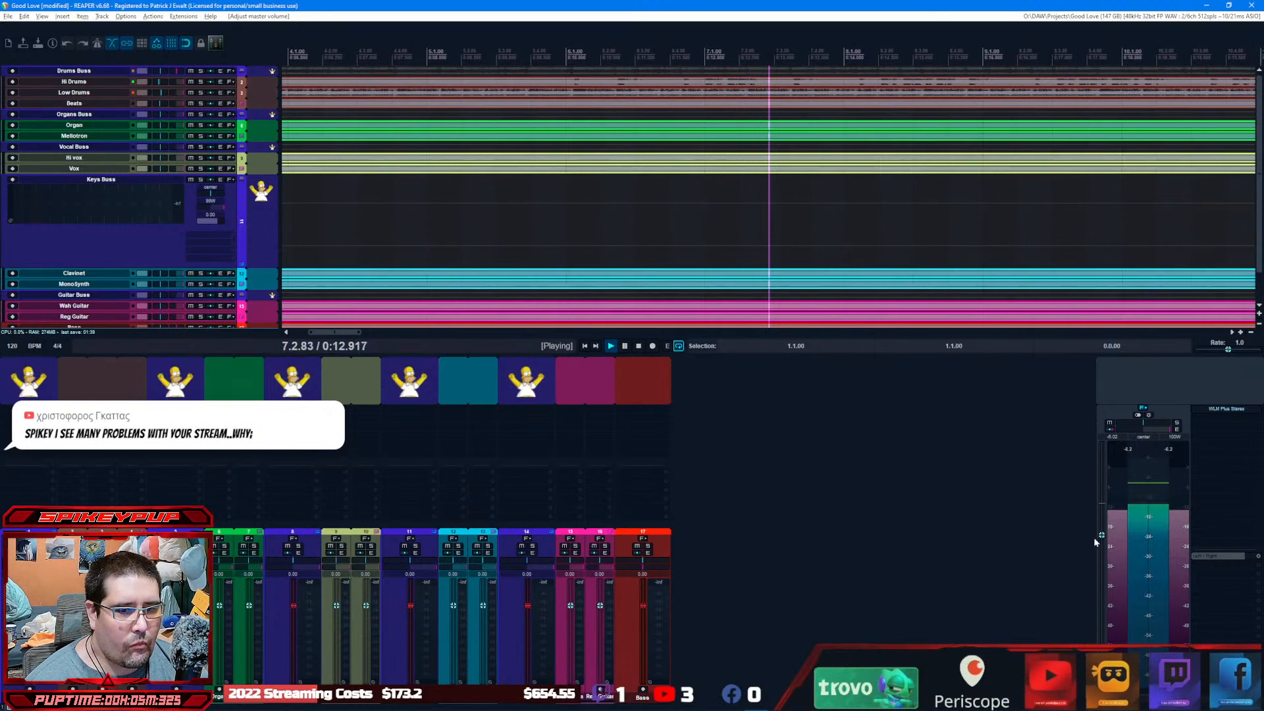
scroll(1099, 544, "down", 8)
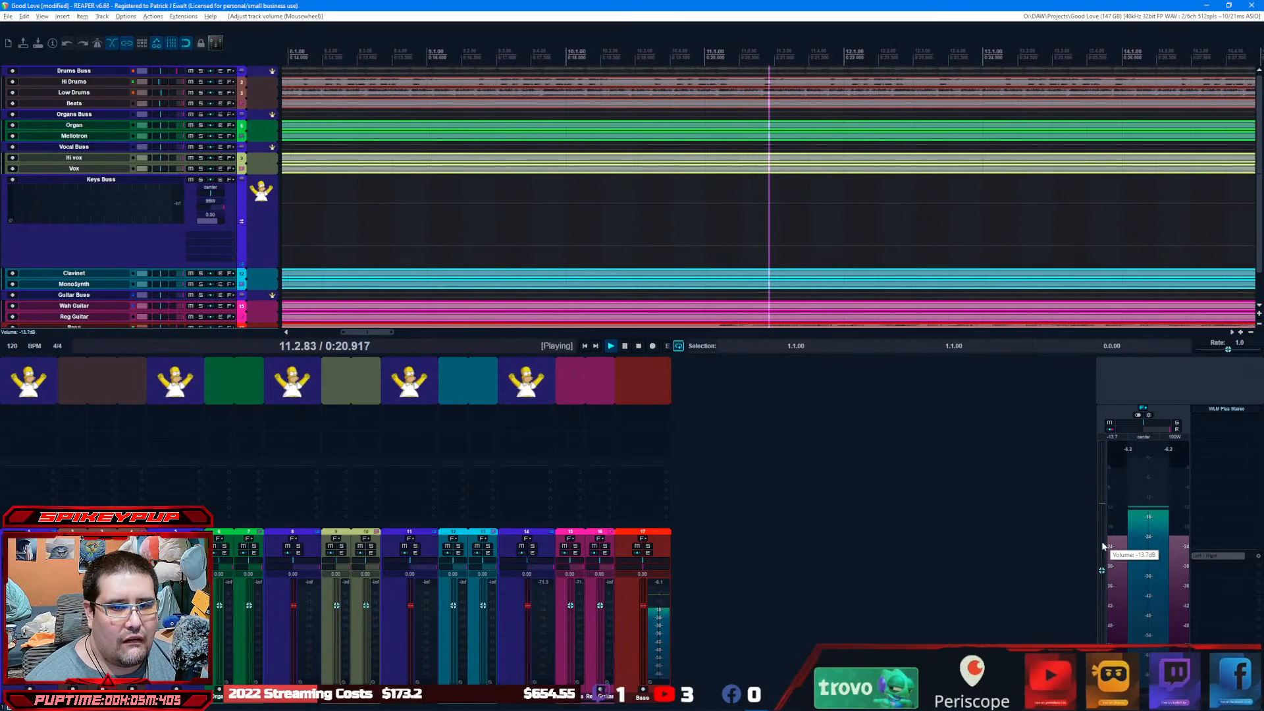
scroll(1102, 546, "up", 3)
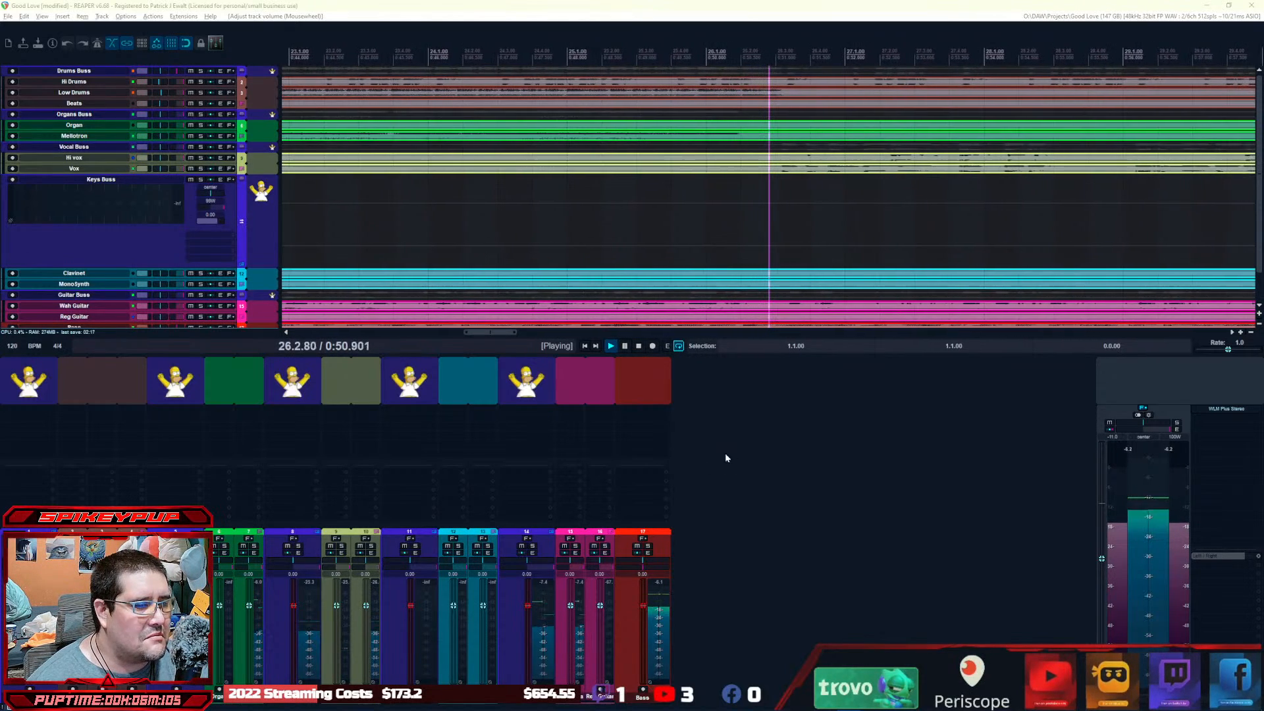
left_click(638, 347)
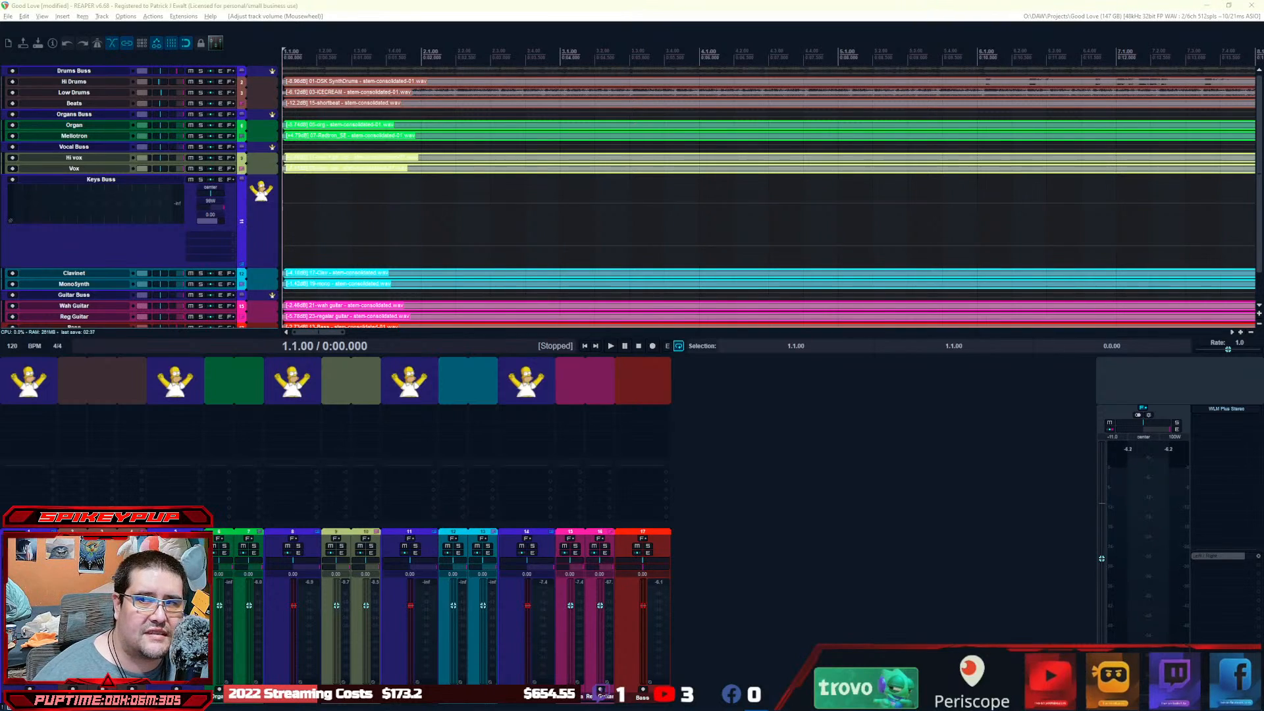
Add the VST3 bx_console AMEK 9099 plugin to all instrument and vocal tracks, leaving out the buss tracks.
left_click(642, 697)
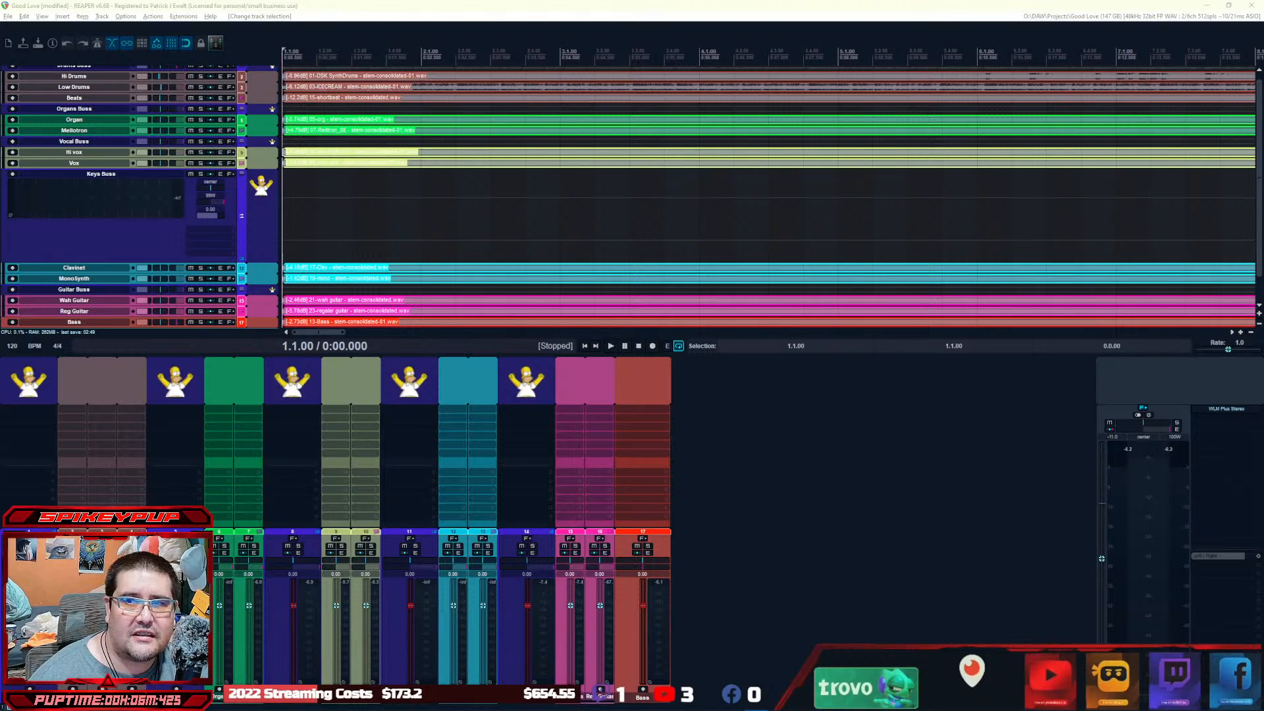
right_click(590, 379)
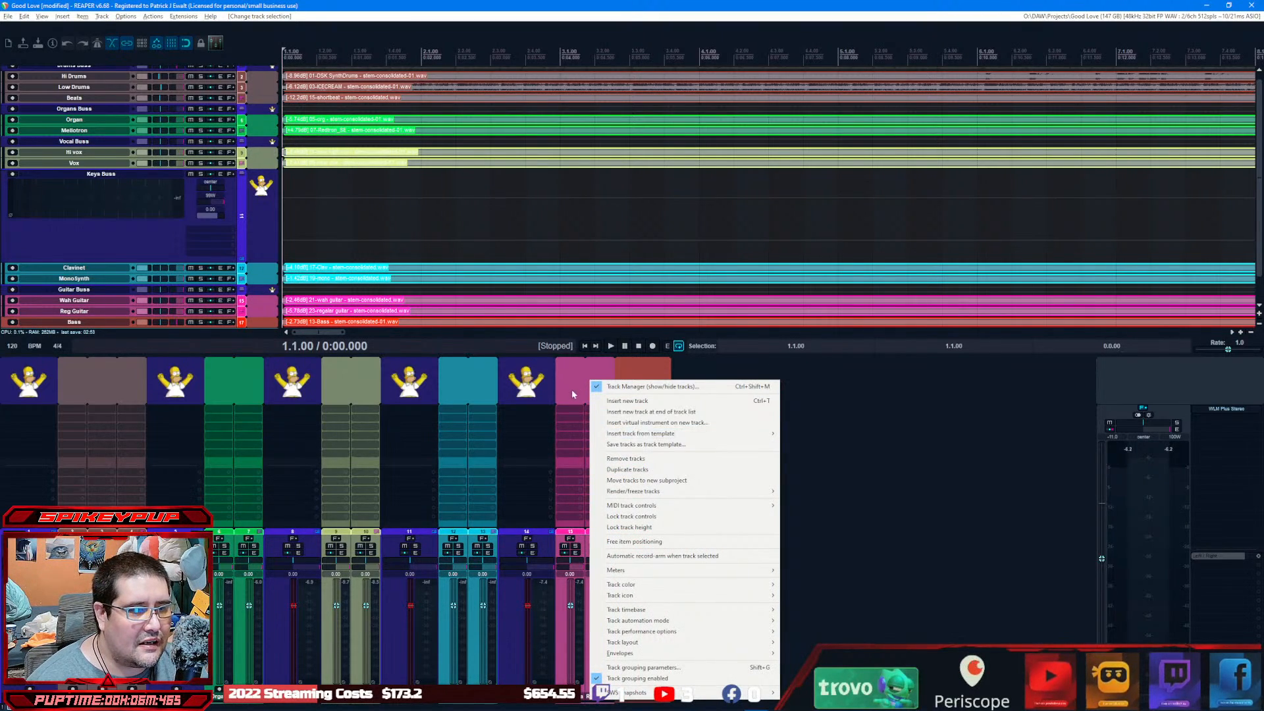
left_click(569, 414)
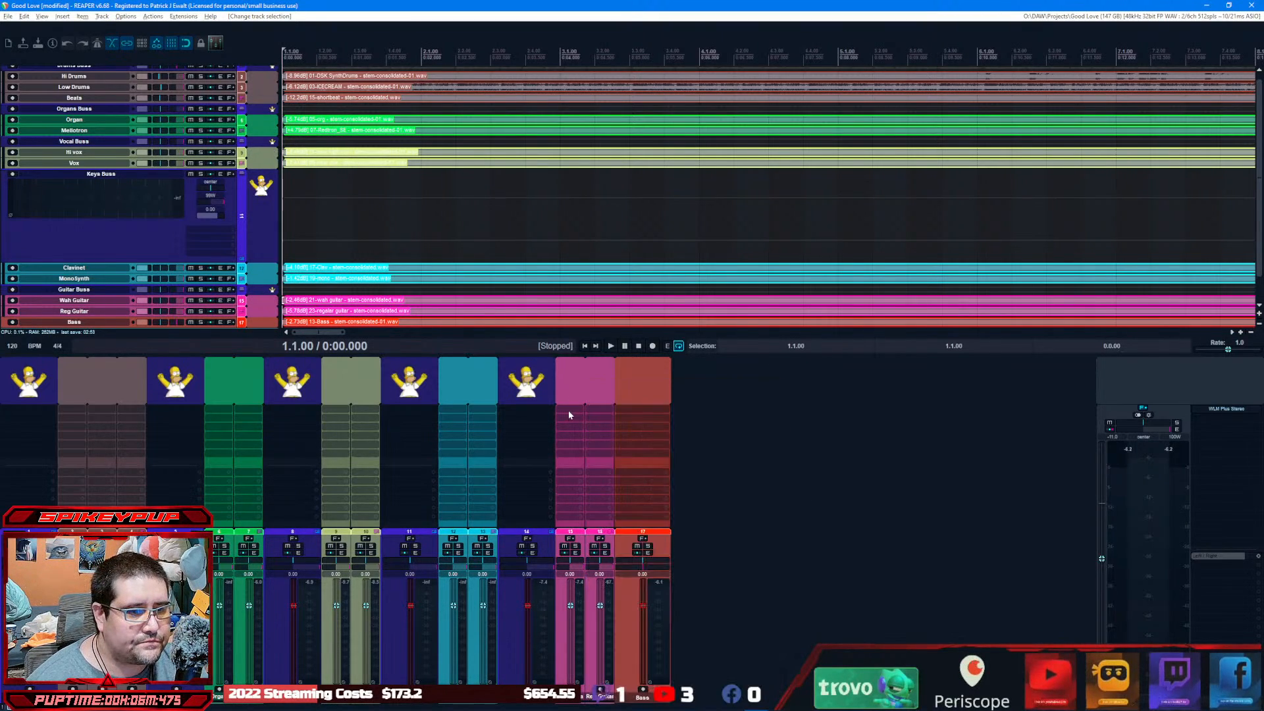
double_click(635, 412)
type("amek")
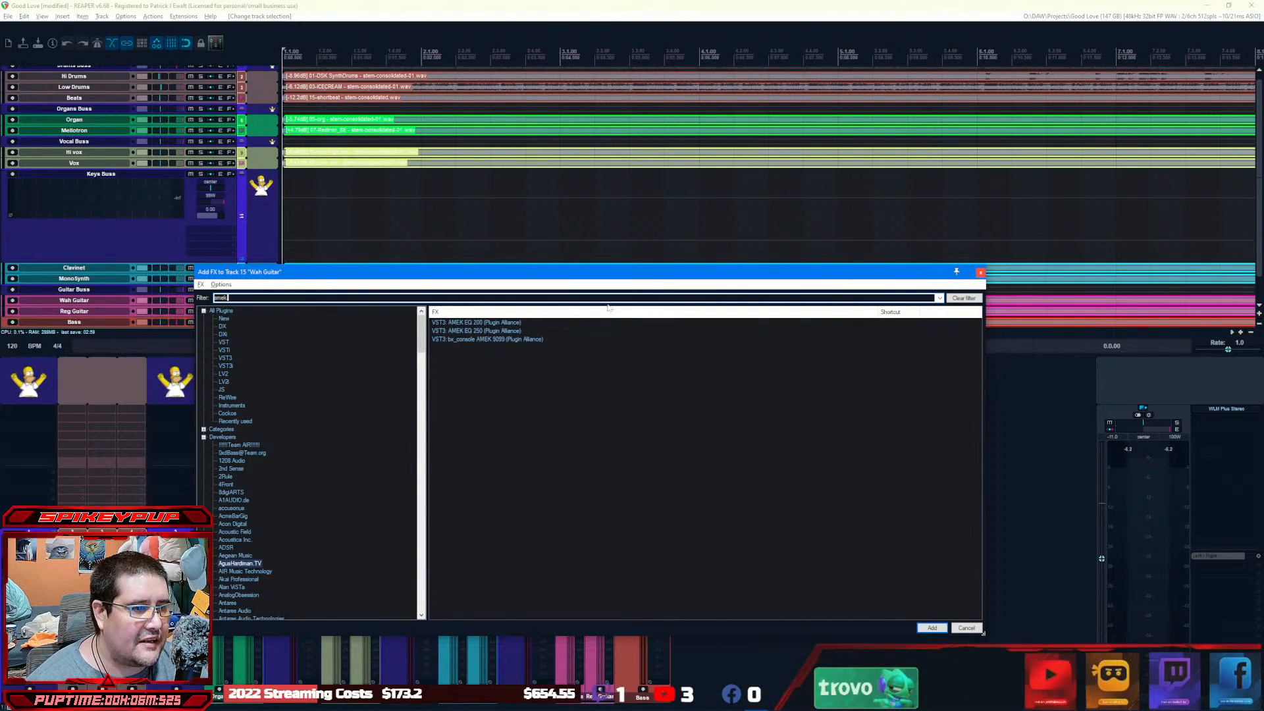
right_click(467, 340)
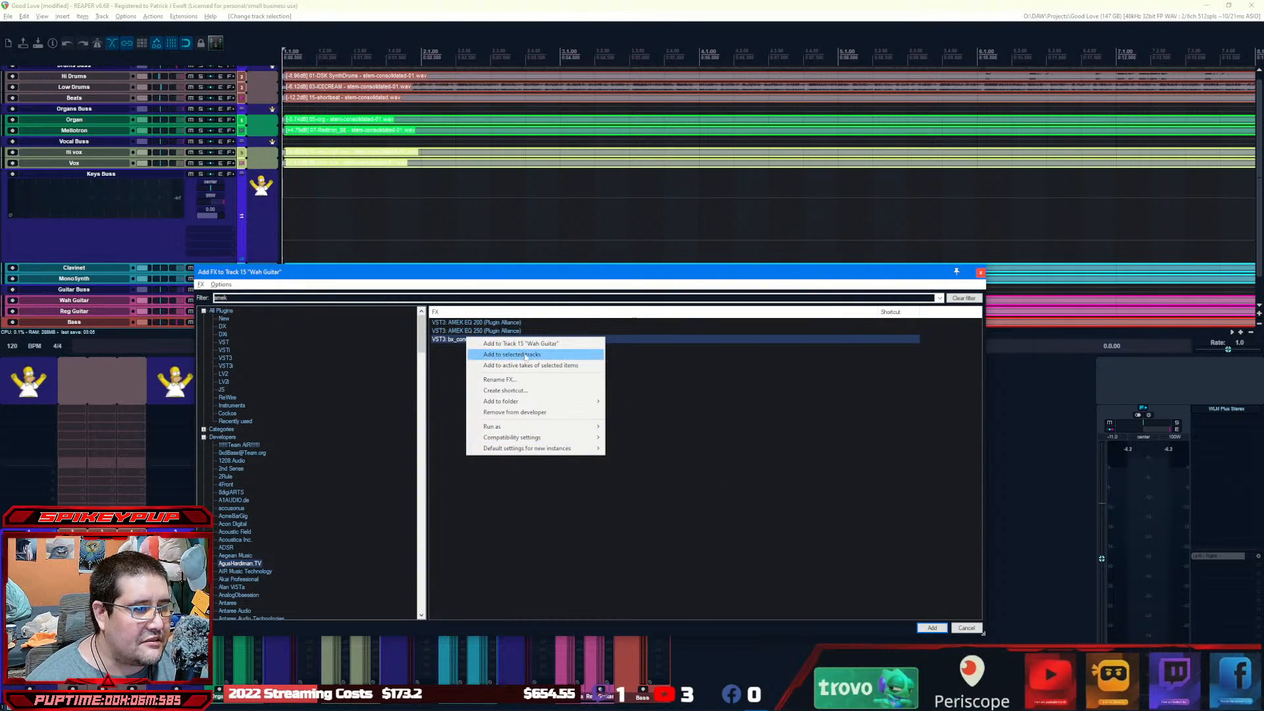
left_click(568, 356)
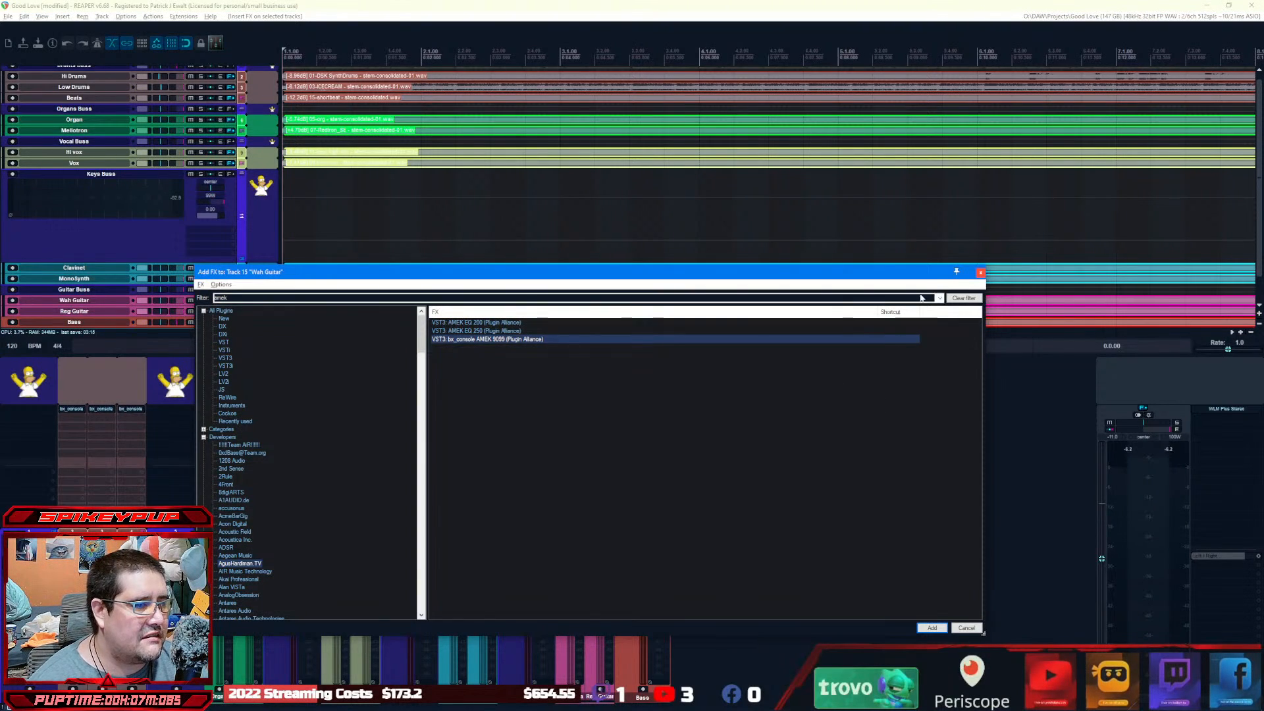
left_click(980, 272)
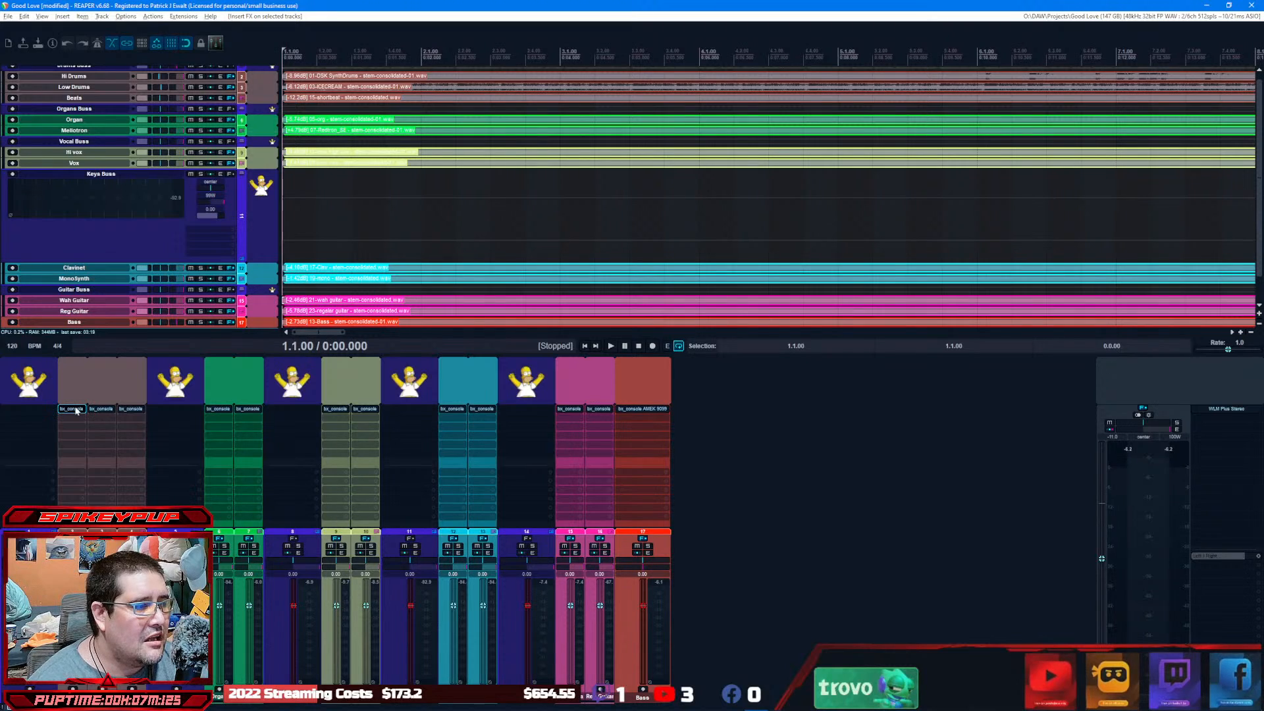
Audition the mix, solo all selected non-buss tracks, and play a loop from 1.1.00 to 4.1.00.
key("space")
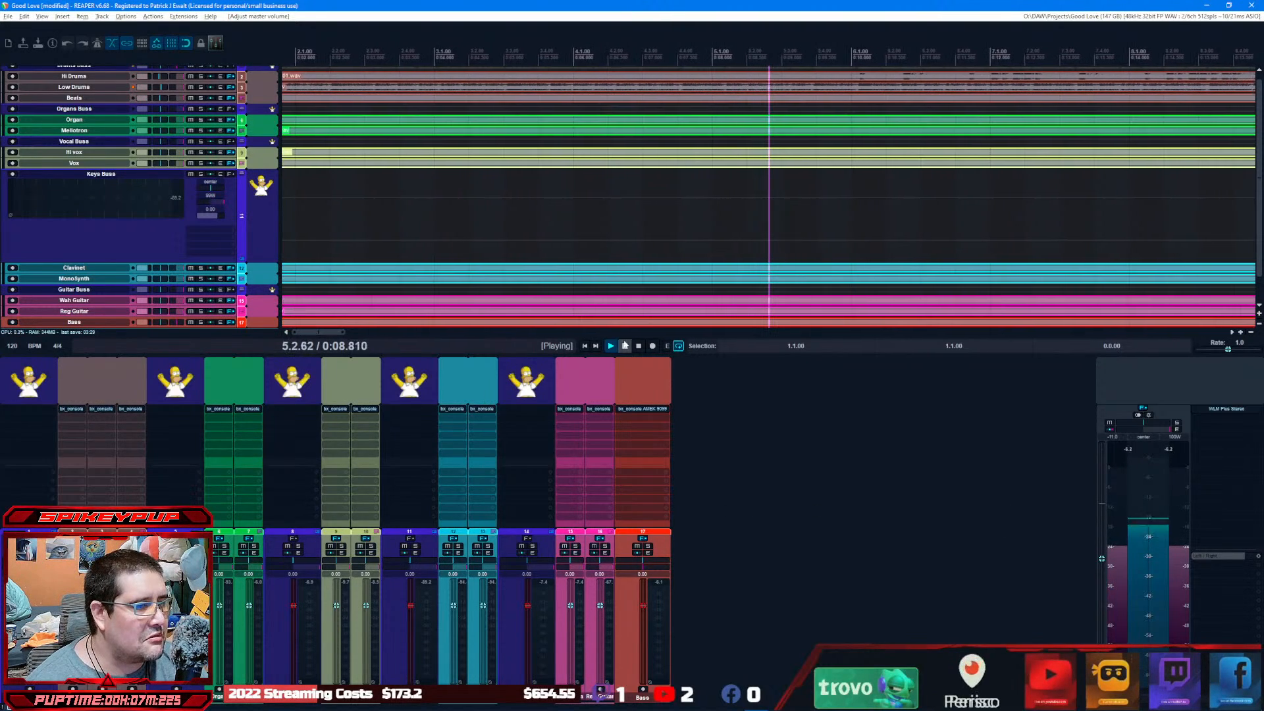
left_click(640, 349)
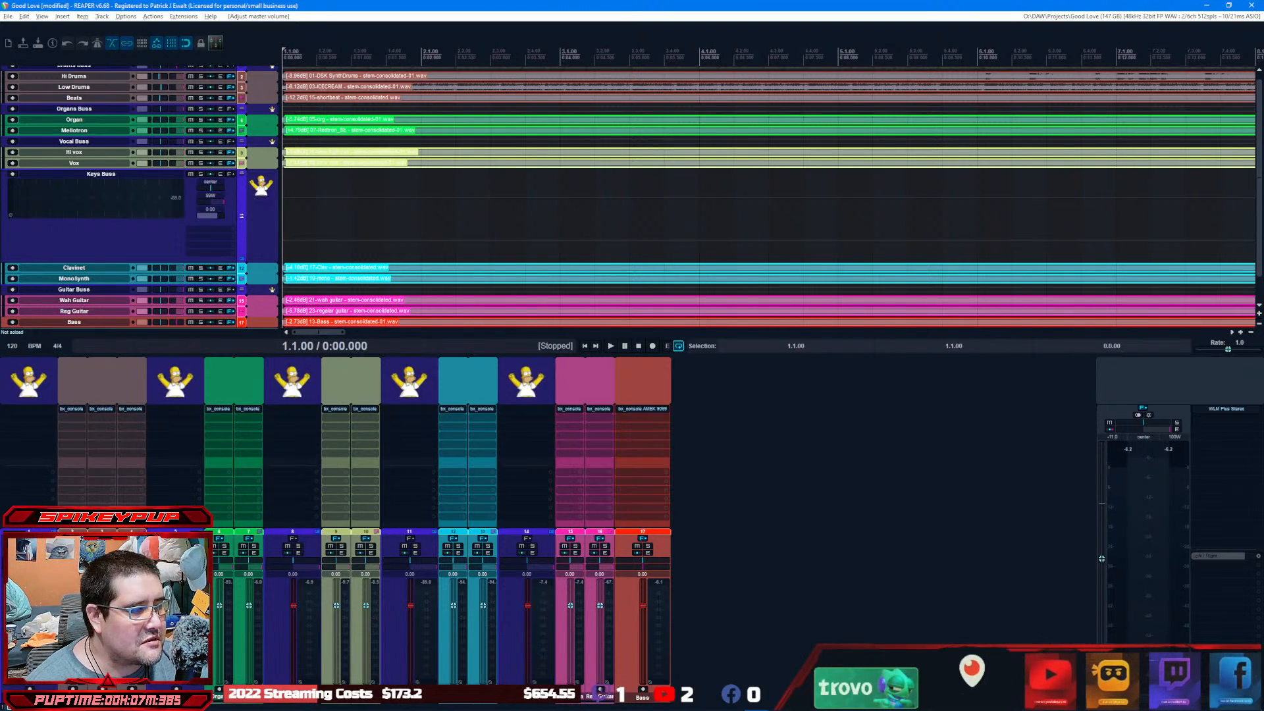
left_click(78, 546)
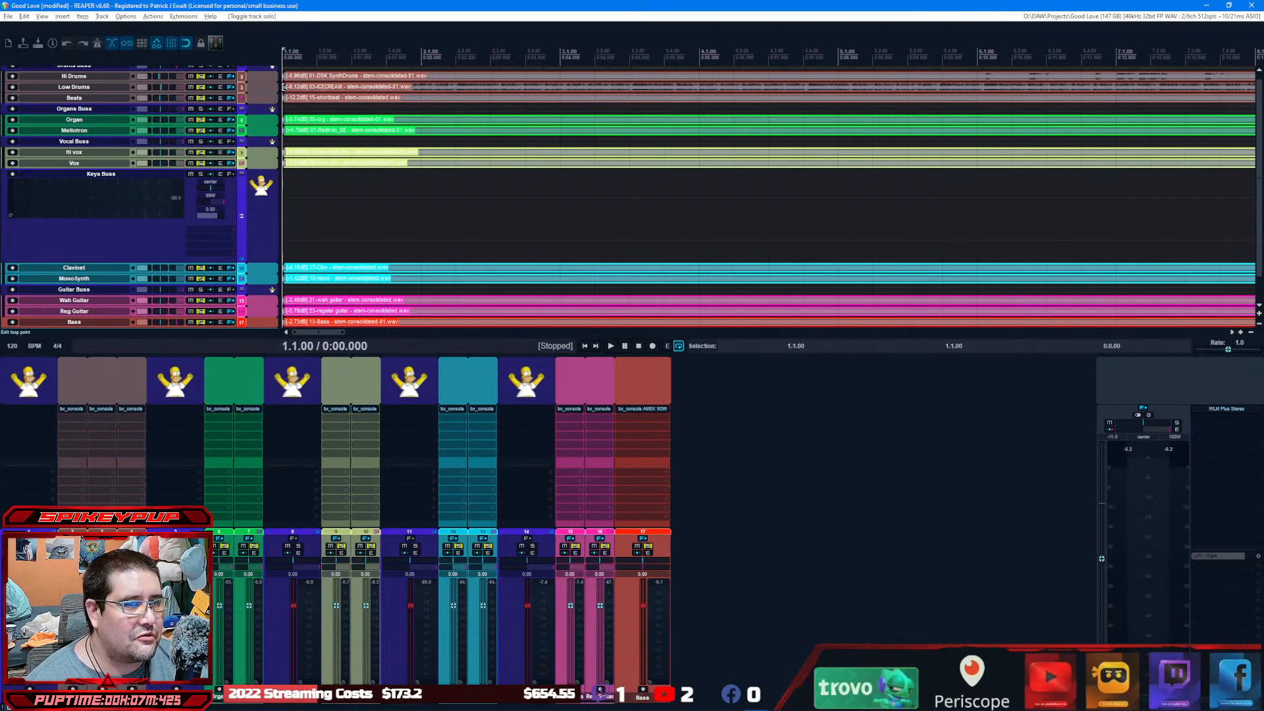
left_click_drag(700, 60, 284, 61)
key("space")
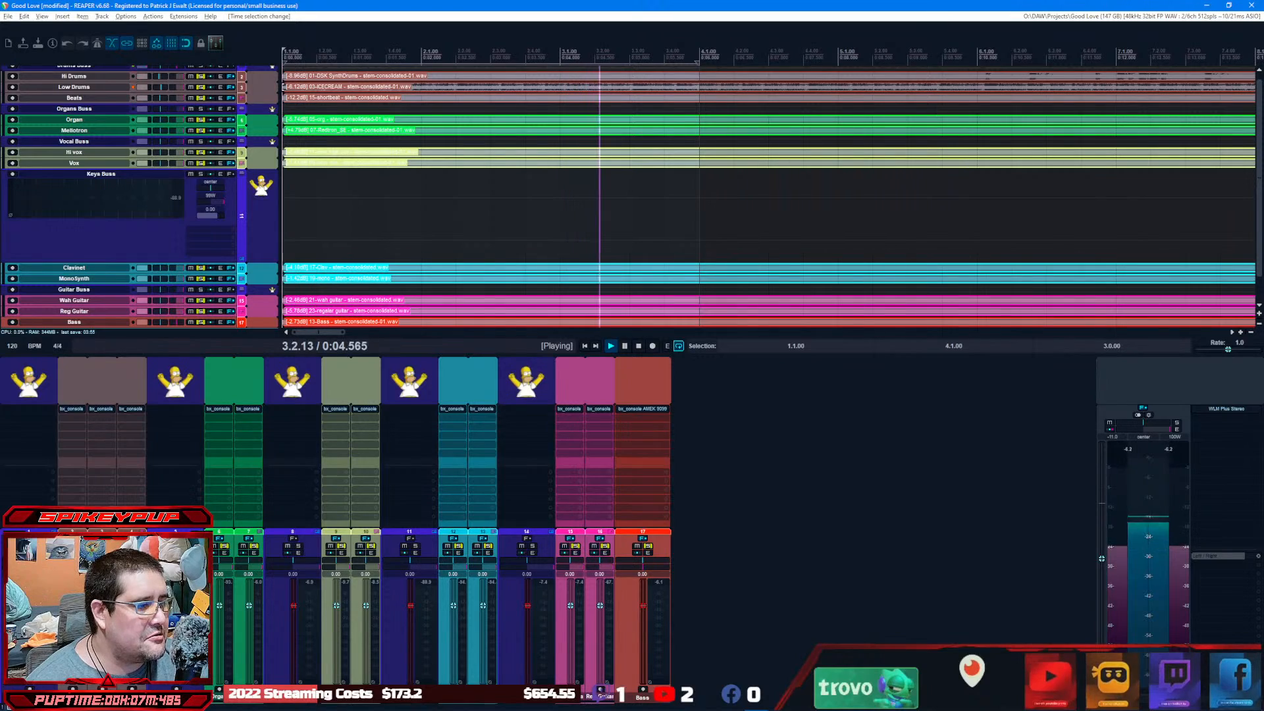
Open the bx_console AMEK 9099 on the Low Drums track, randomize the channels of all instances, and stop playback.
left_click(101, 416)
left_click_drag(346, 40, 704, 49)
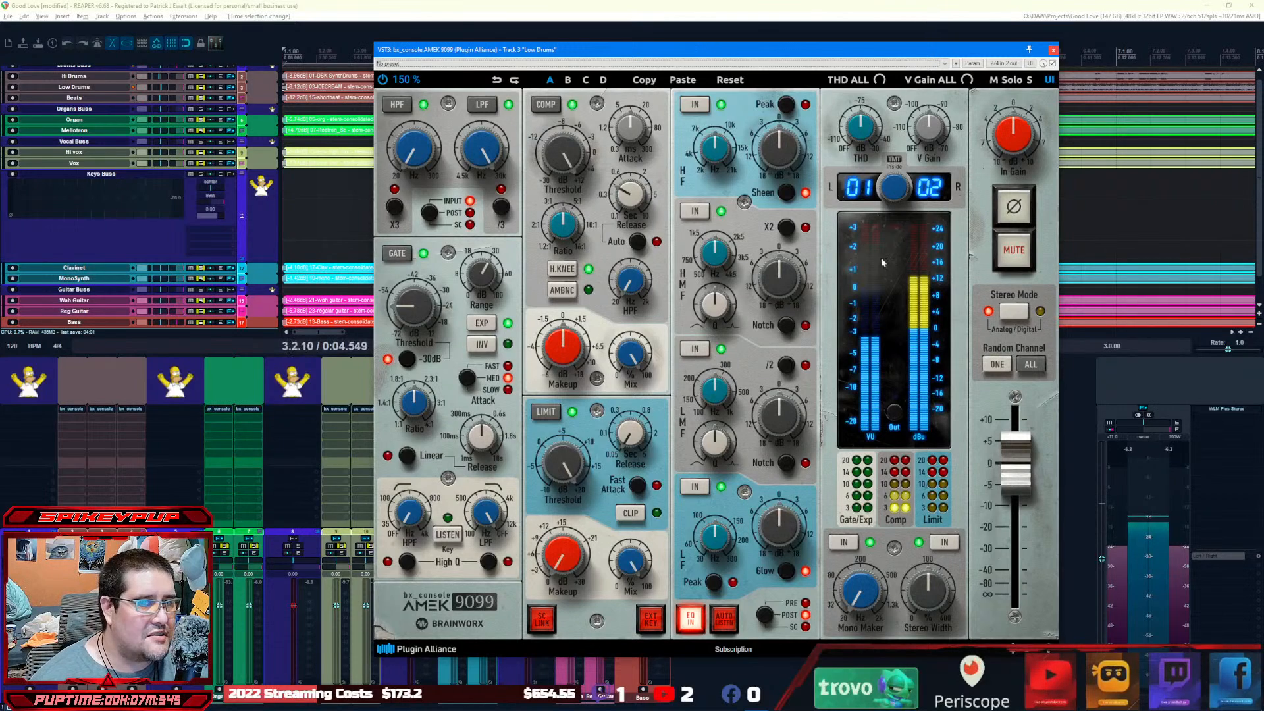
left_click(1030, 364)
left_click_drag(835, 55, 567, 13)
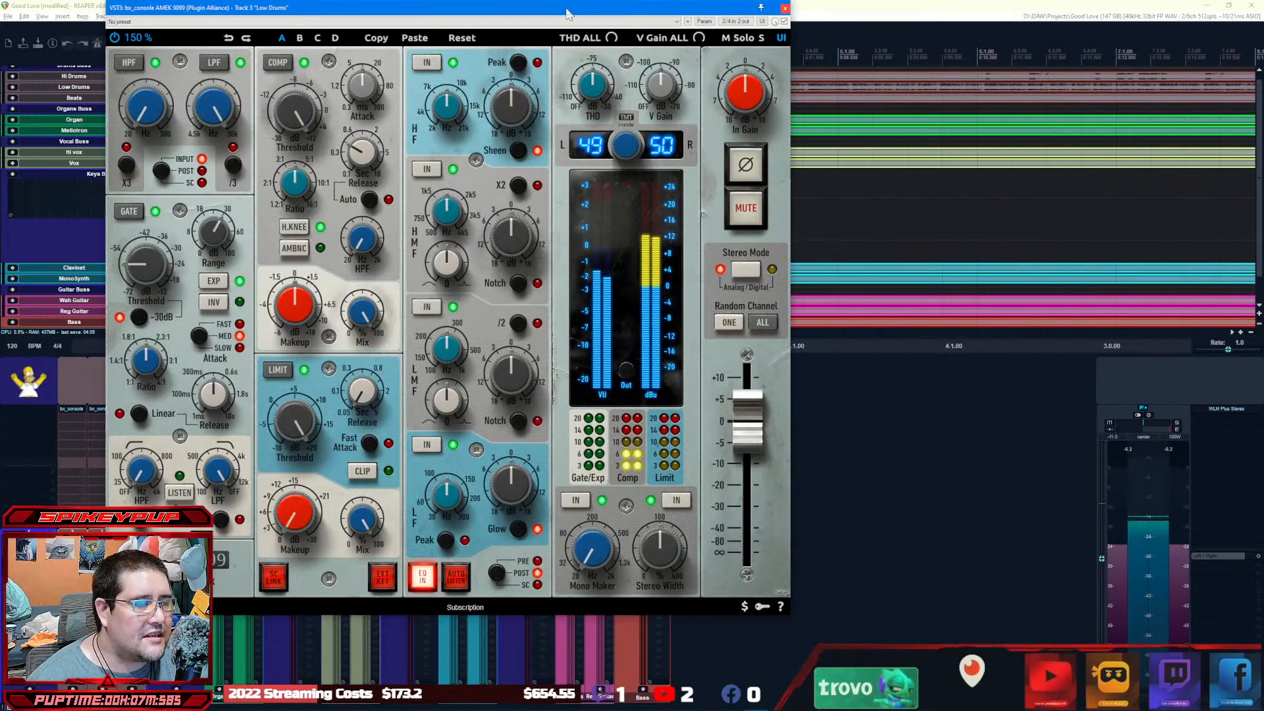
left_click(865, 385)
key("space")
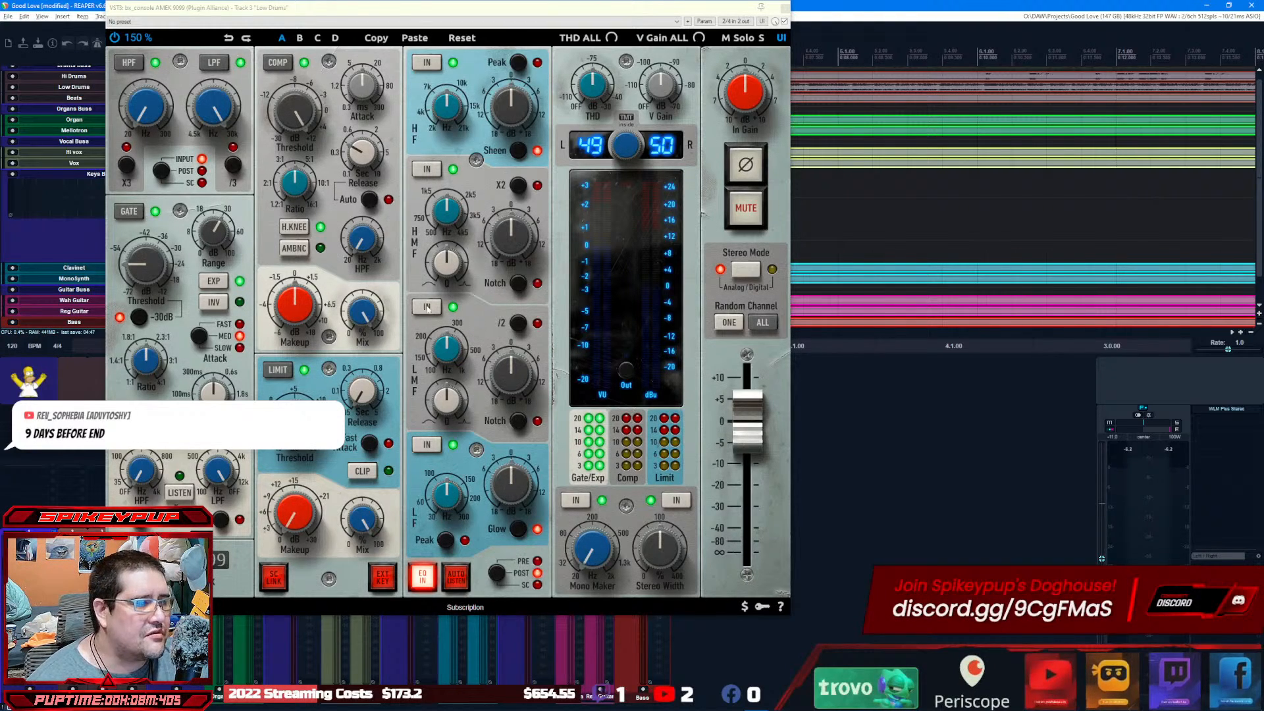
Start playback and adjust the high-pass and low-pass filter frequencies on the Low Drums channel by ear.
key("space")
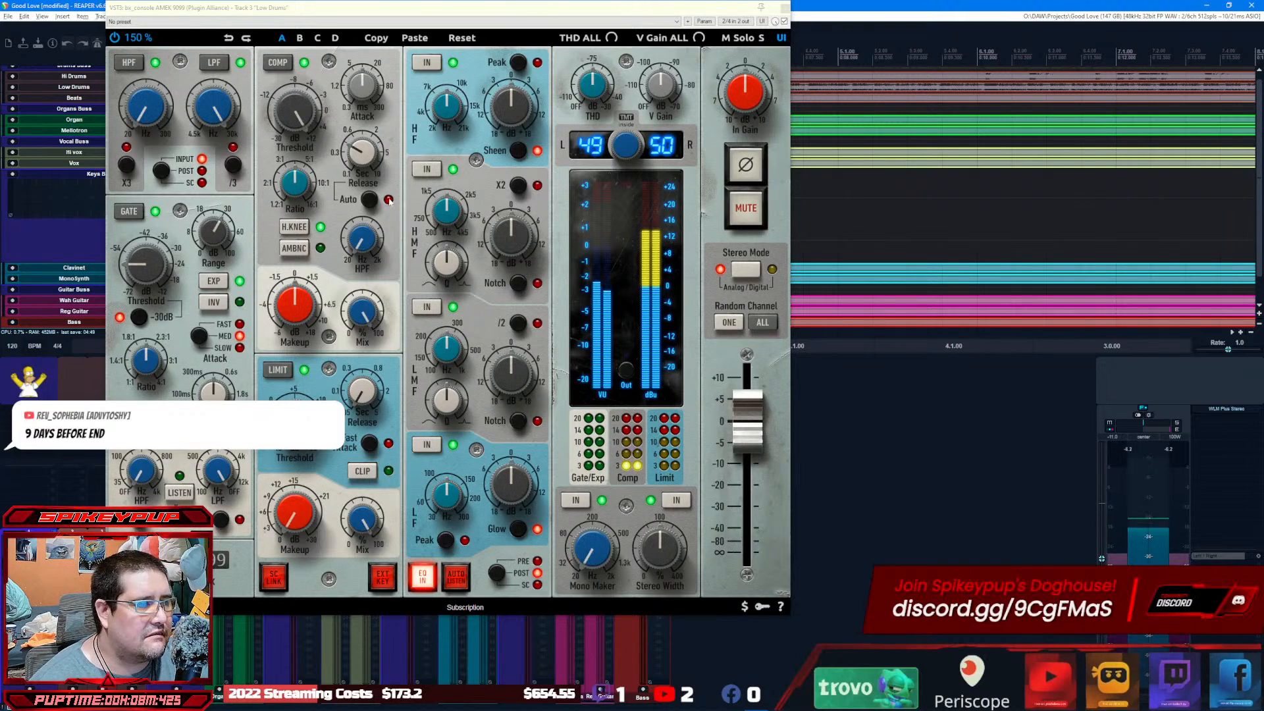
left_click_drag(143, 114, 150, 110)
scroll(150, 111, "down", 3)
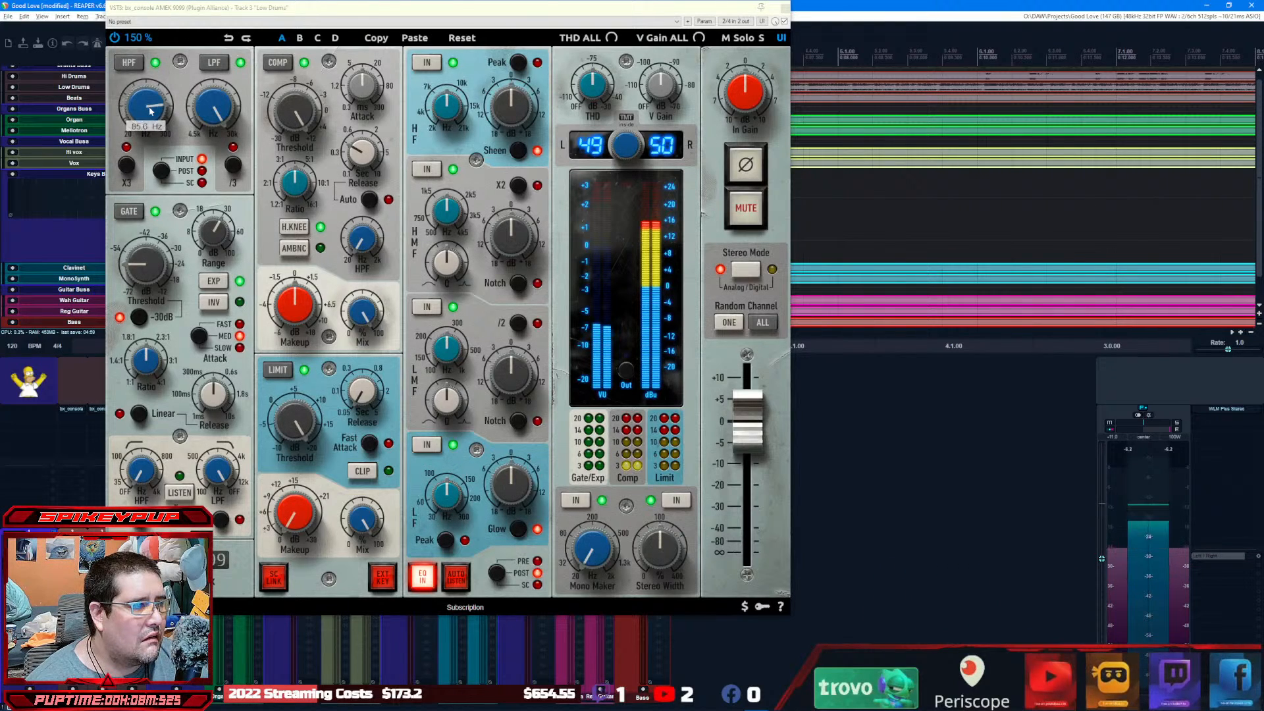
scroll(150, 110, "up", 2)
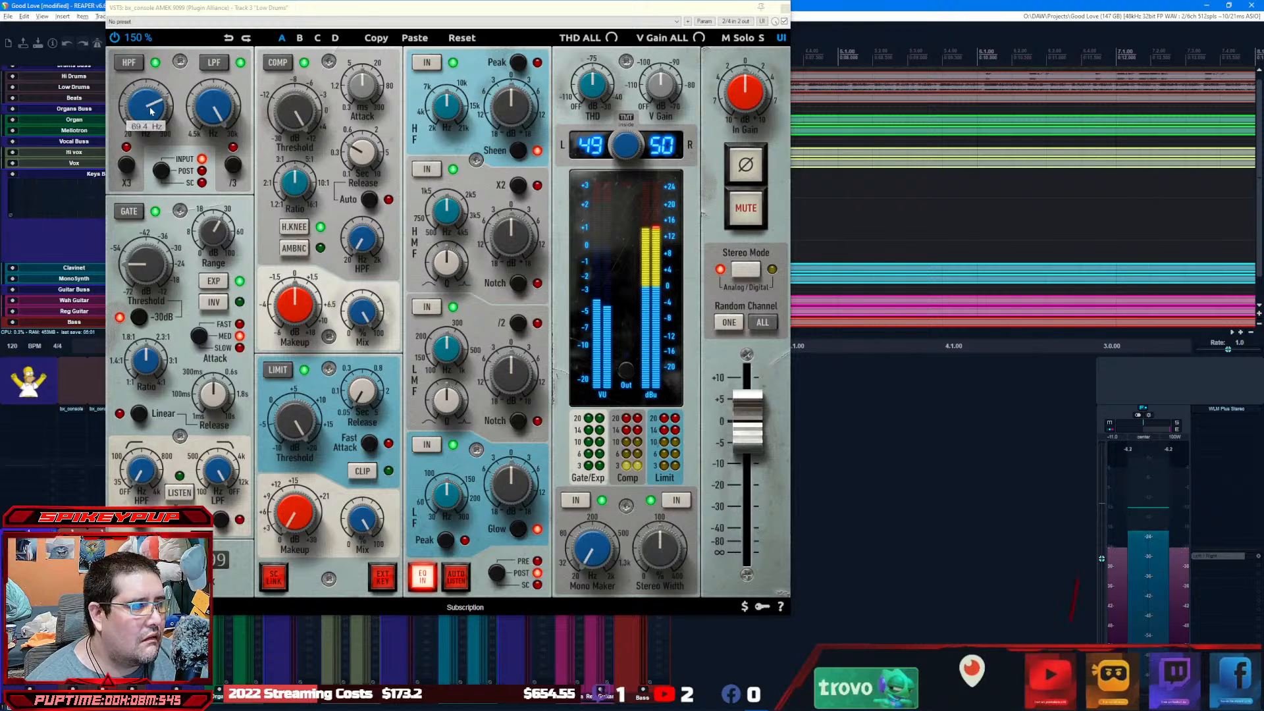
scroll(150, 111, "down", 1)
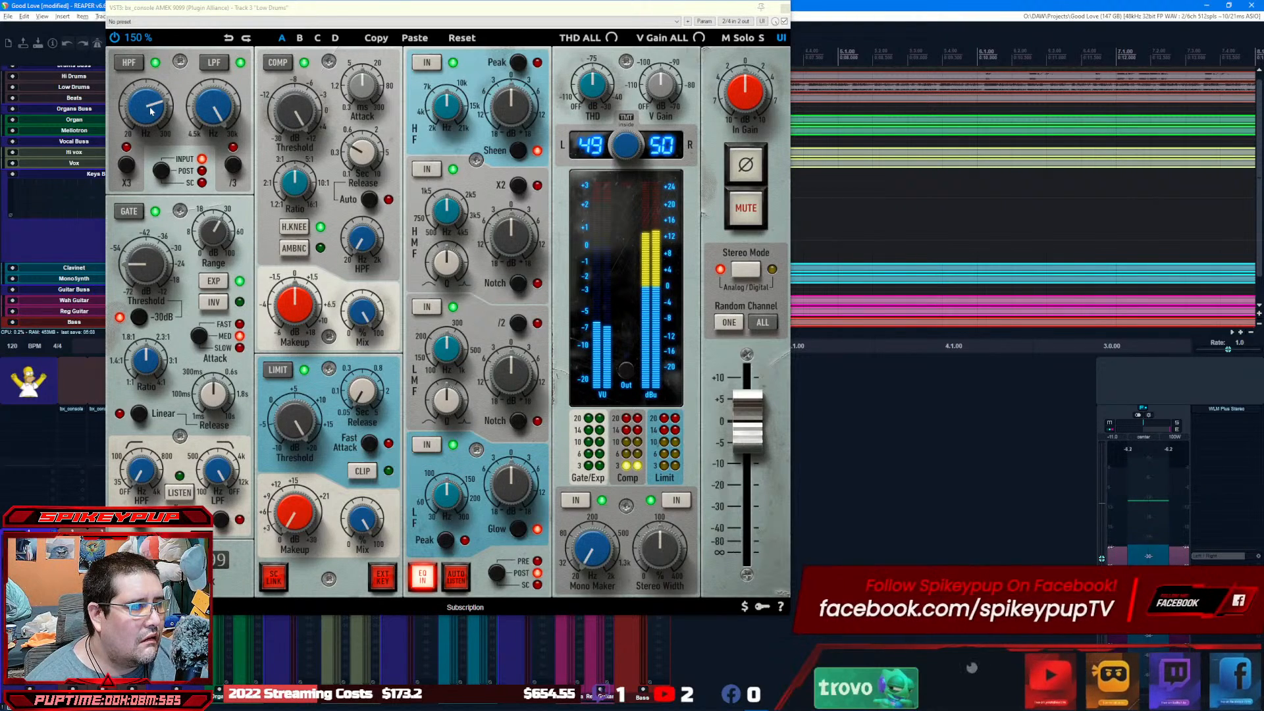
scroll(222, 106, "down", 4)
scroll(223, 107, "down", 4)
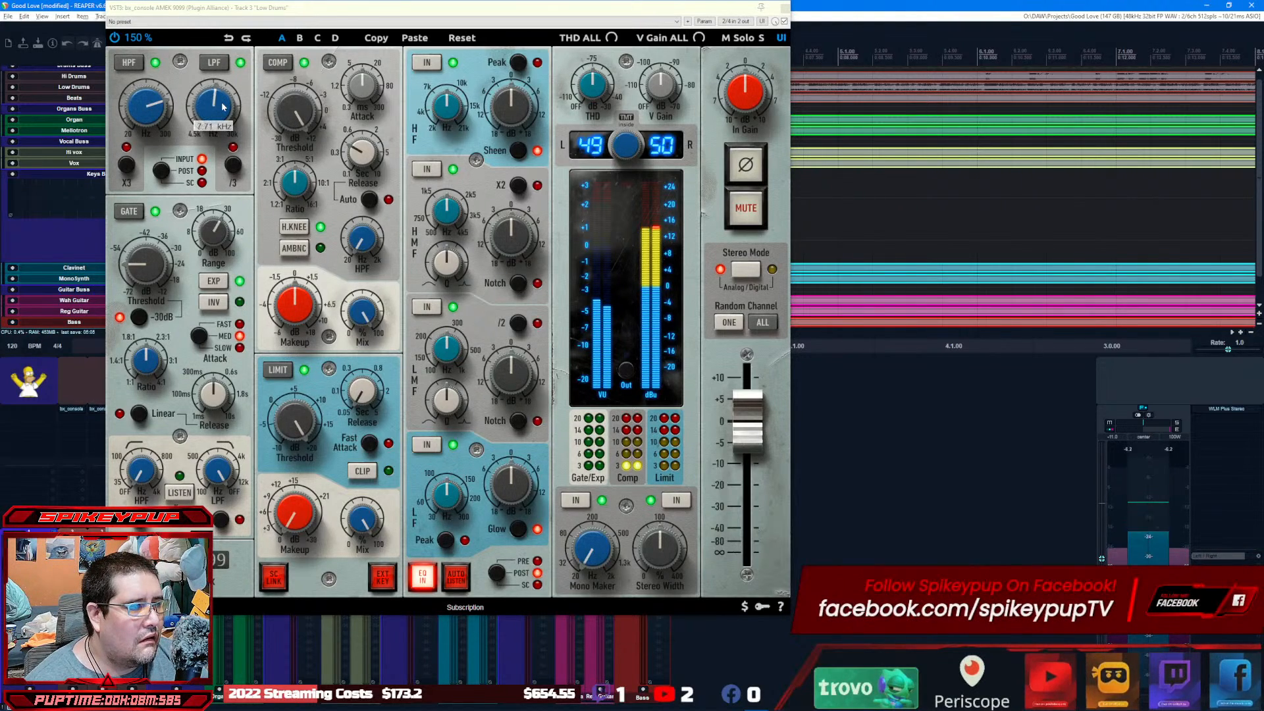
scroll(223, 107, "down", 2)
scroll(223, 107, "up", 1)
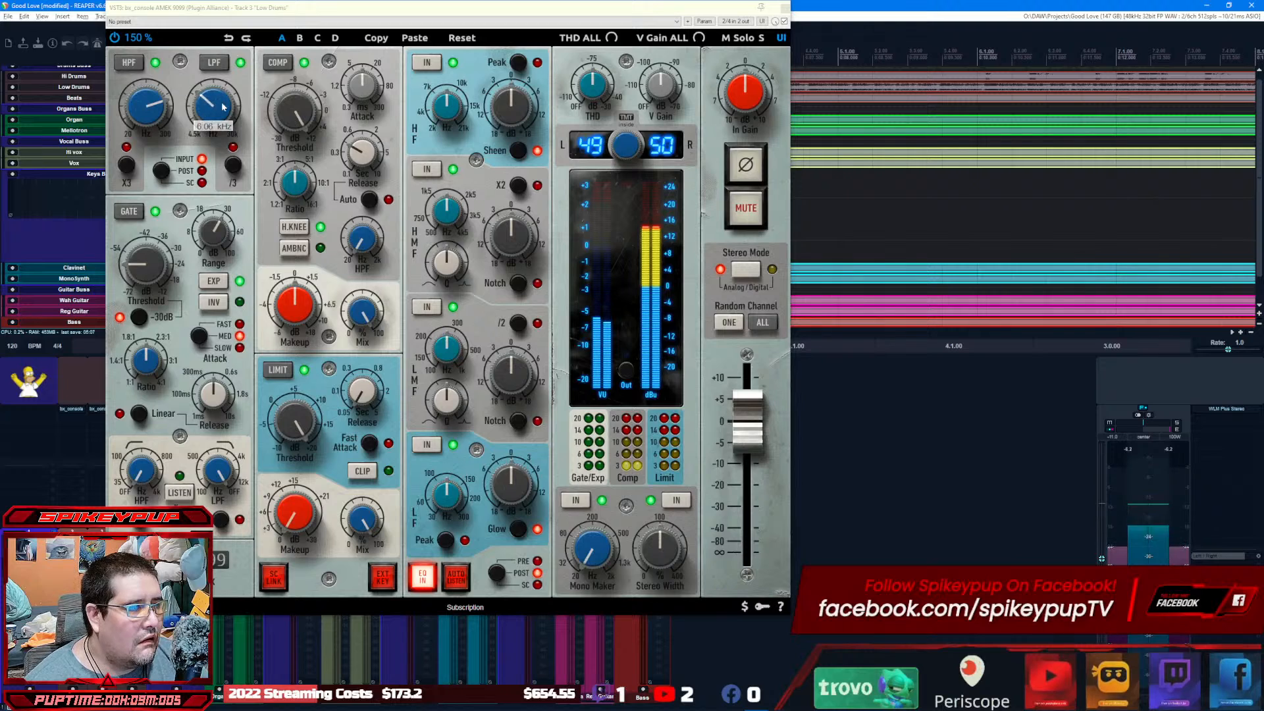
scroll(223, 107, "up", 3)
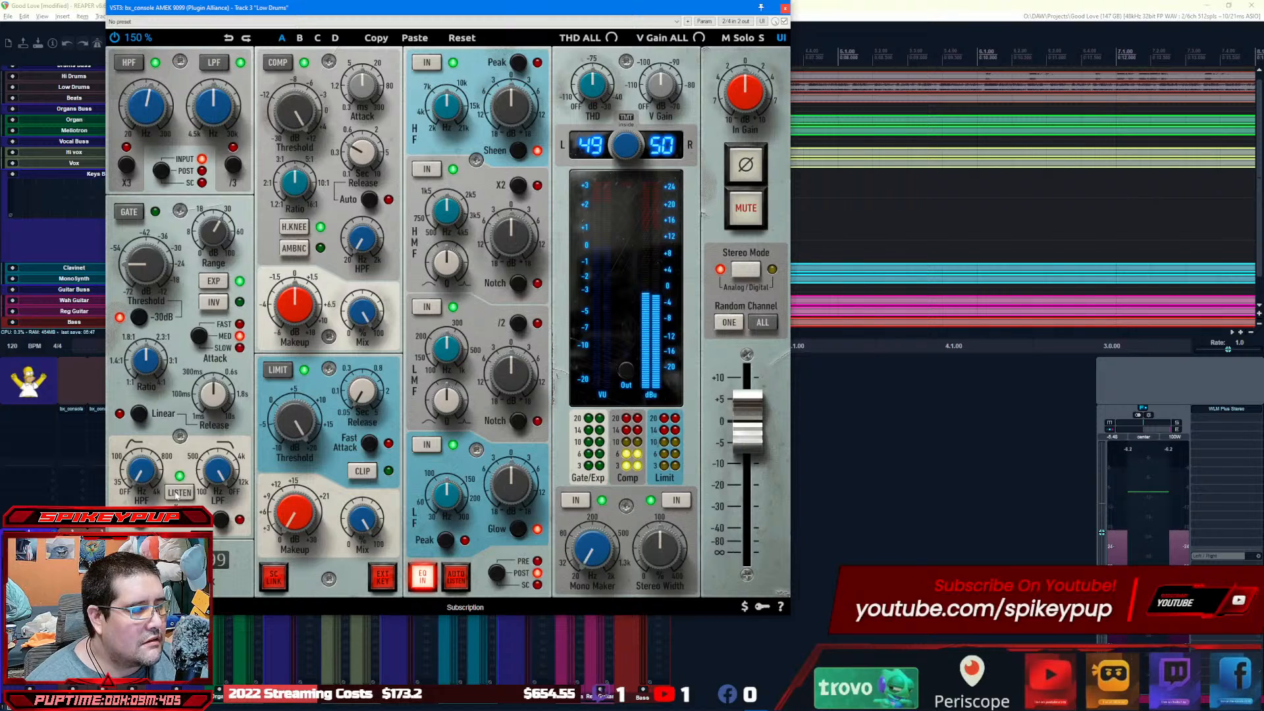
Set the gate's key-filter LPF to about 5.04 kHz and raise its HPF frequency.
mouse_move(144, 475)
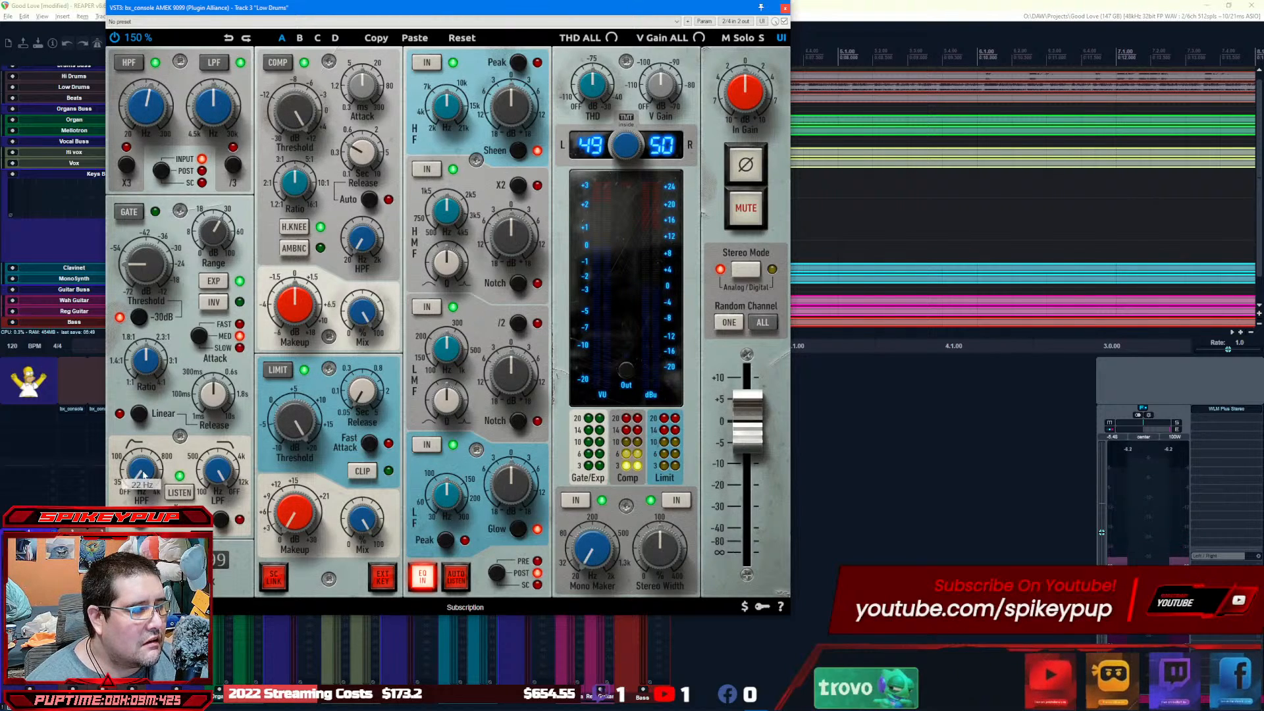
mouse_move(220, 476)
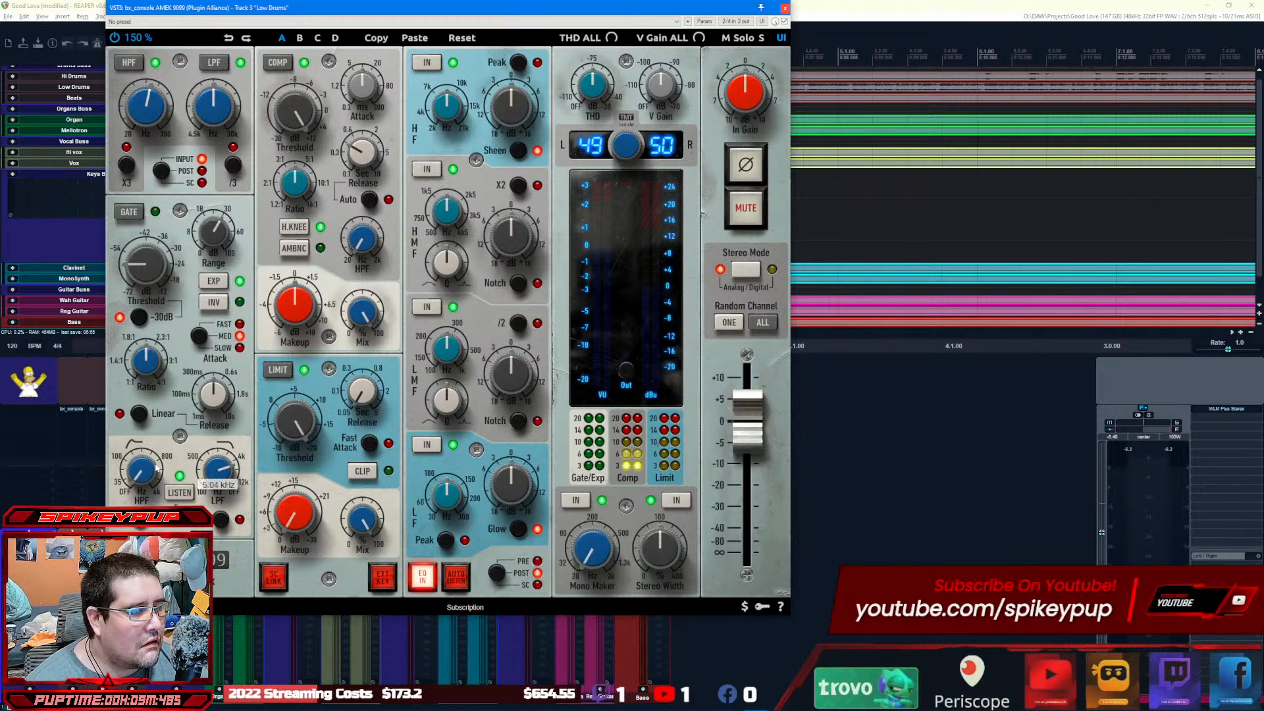
scroll(150, 467, "down", 1)
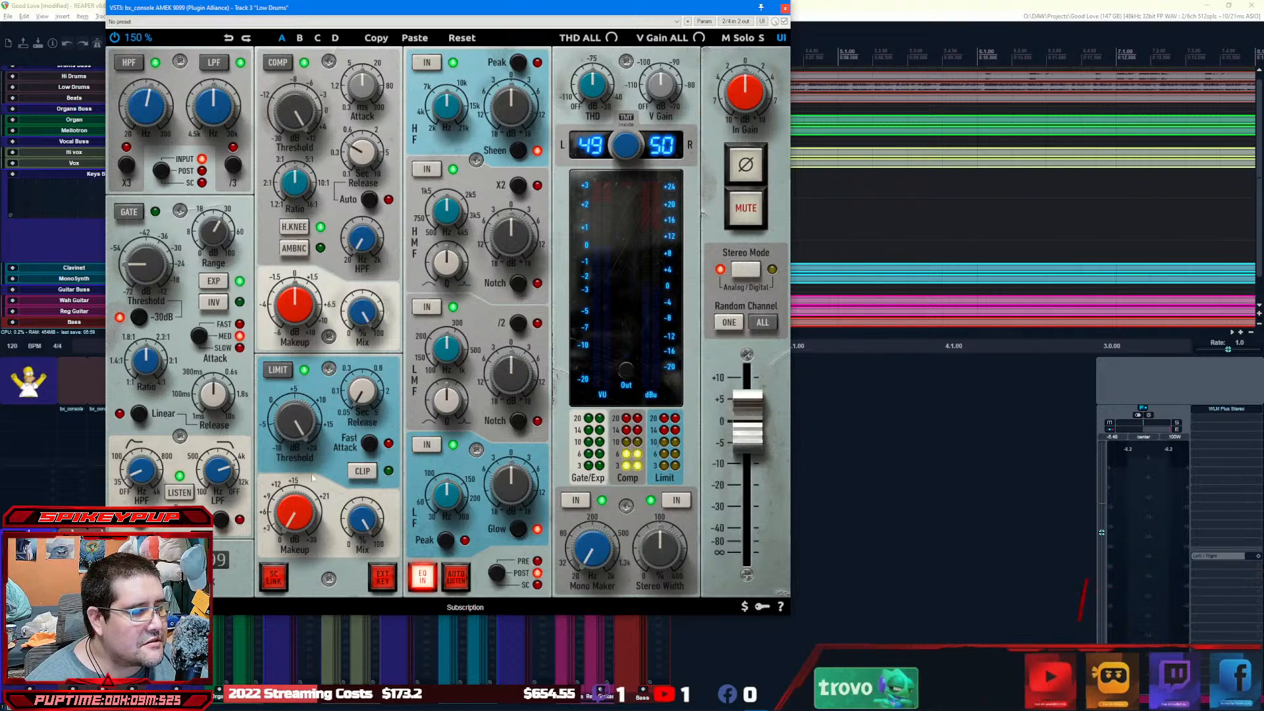
Resume playback, lower the Low Drums compressor's threshold, and shorten its attack time.
key("space")
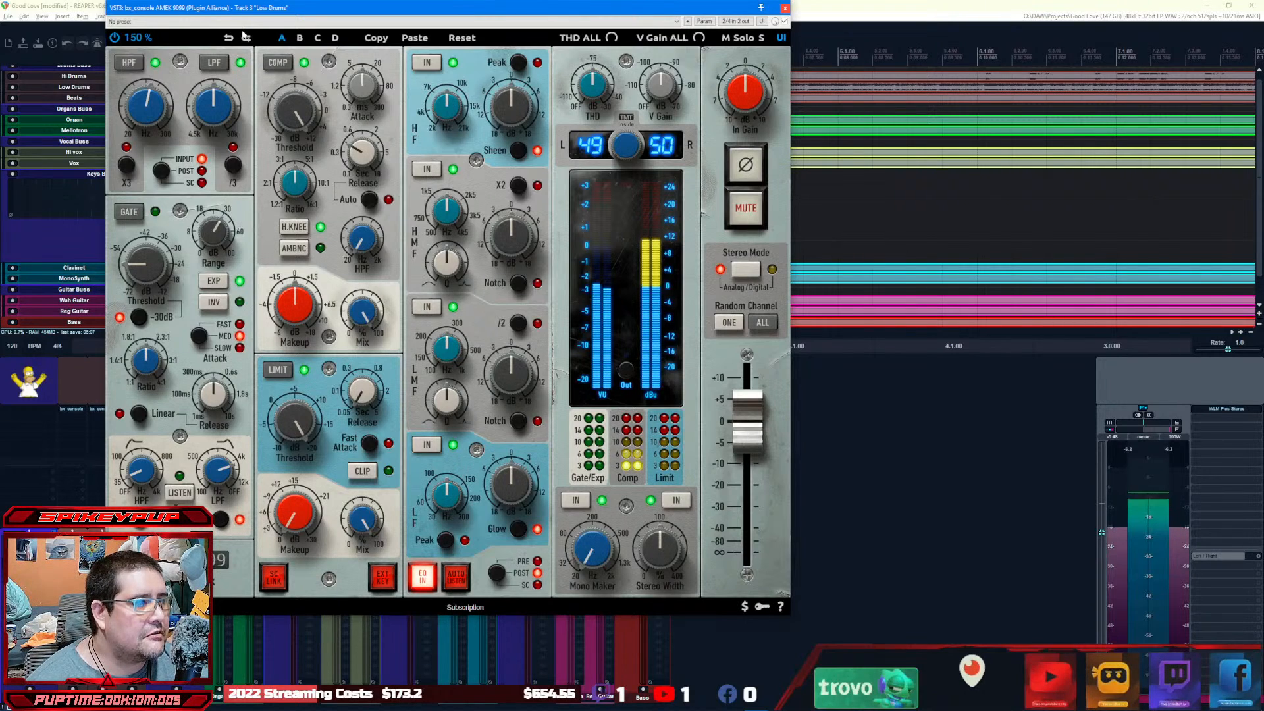
scroll(306, 109, "up", 3)
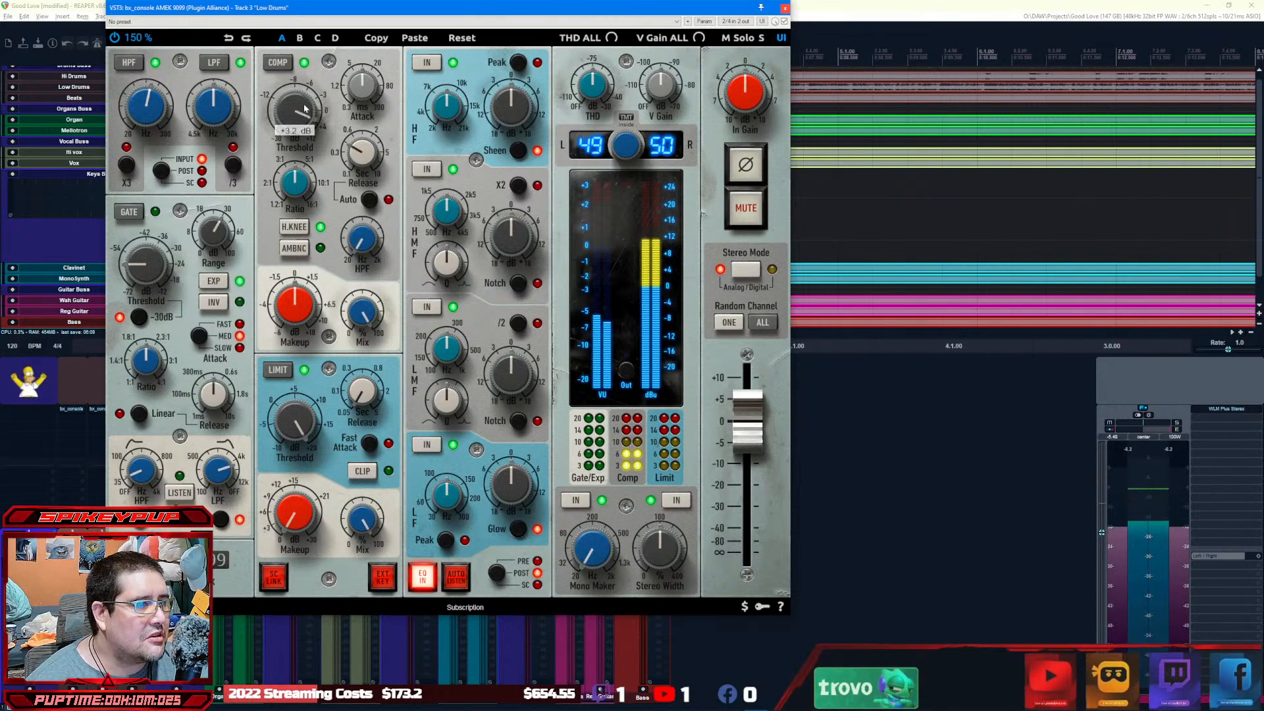
scroll(305, 109, "down", 4)
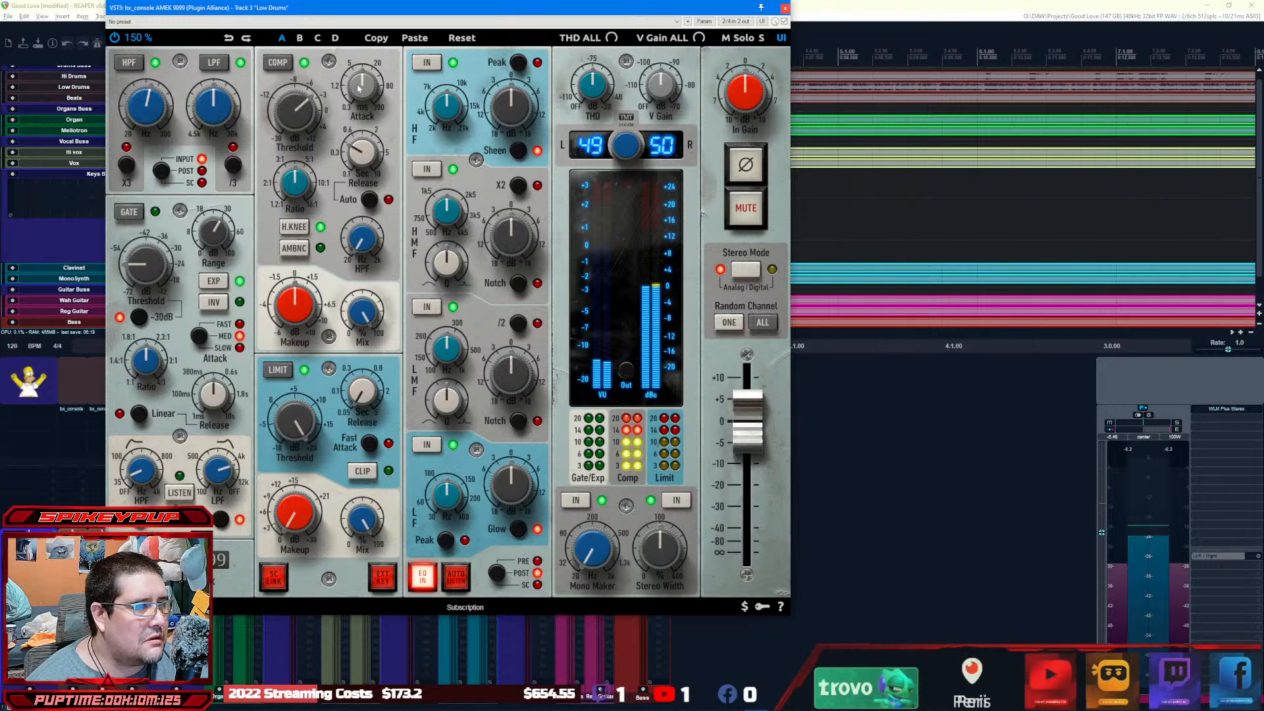
scroll(359, 88, "down", 1)
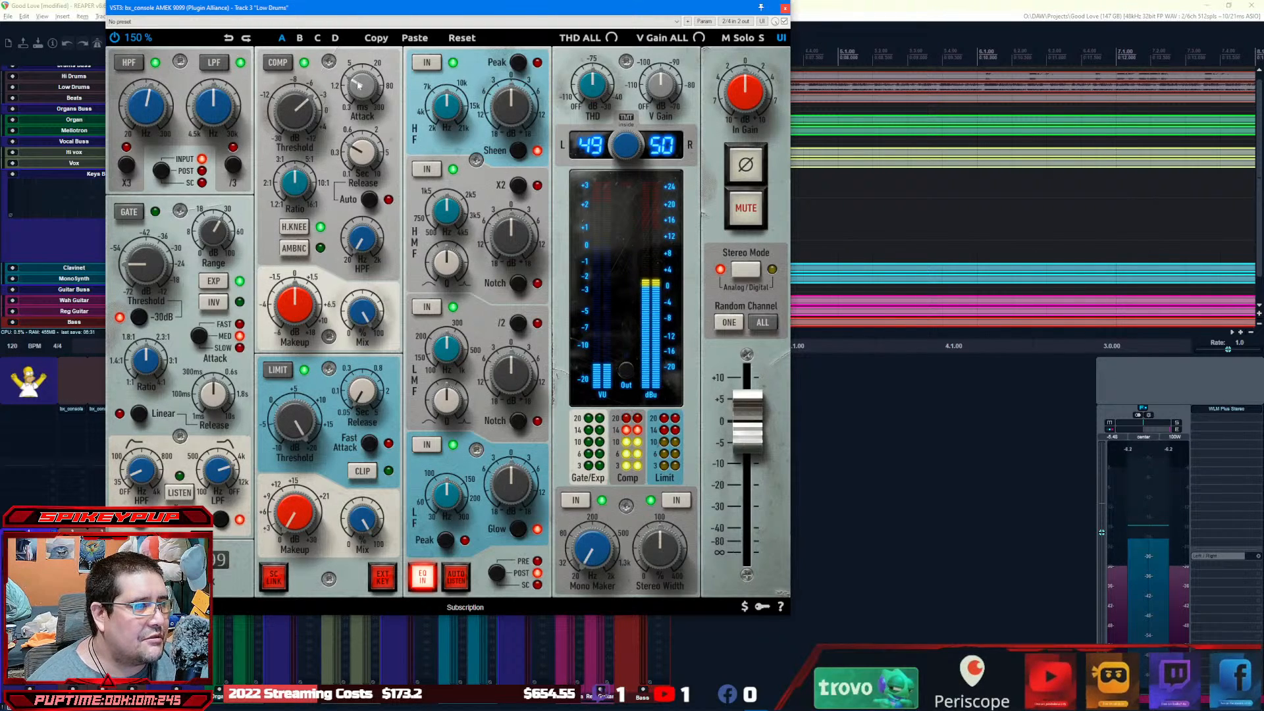
mouse_move(359, 84)
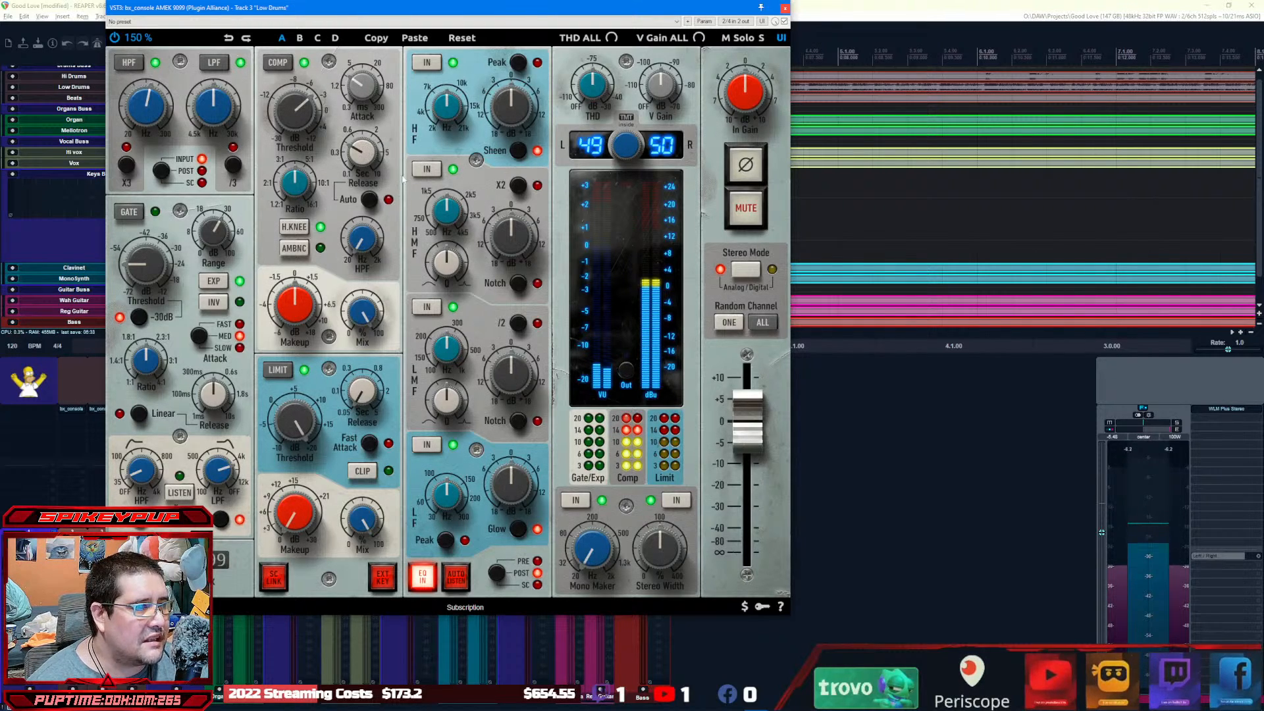
Turn on the compressor's Auto release and slightly lower its ratio and threshold.
left_click(370, 200)
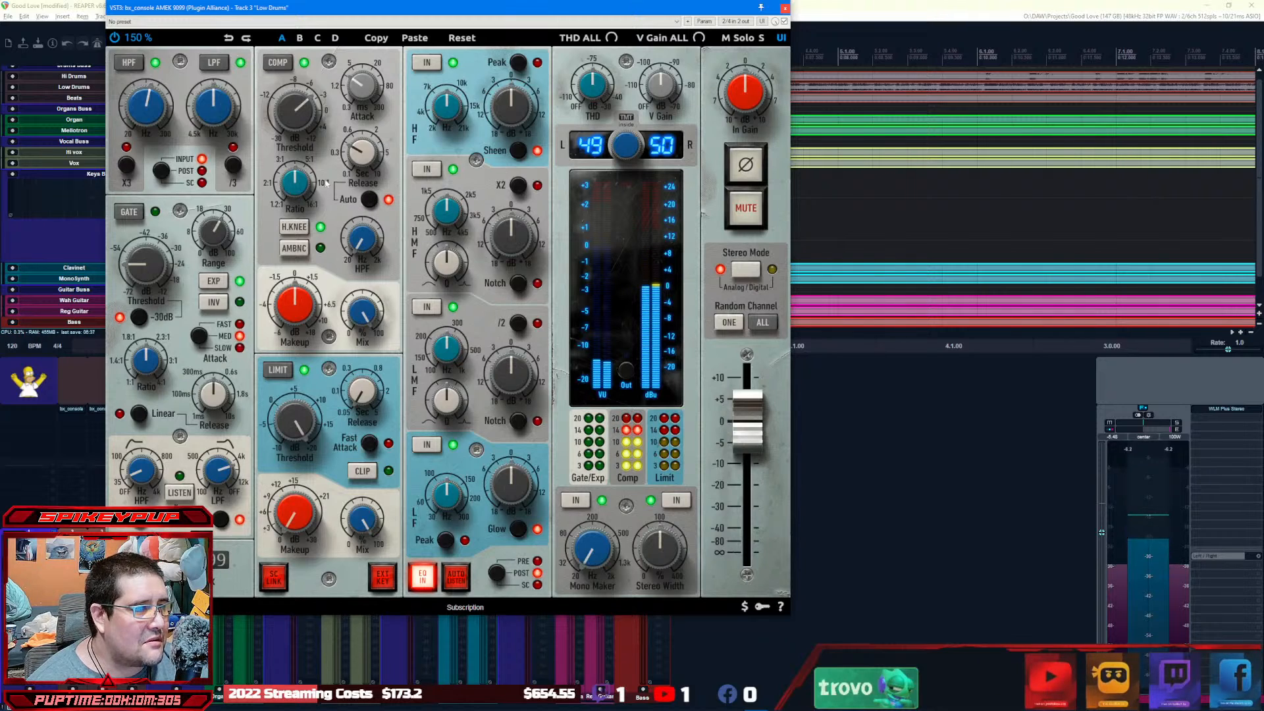
scroll(296, 187, "down", 2)
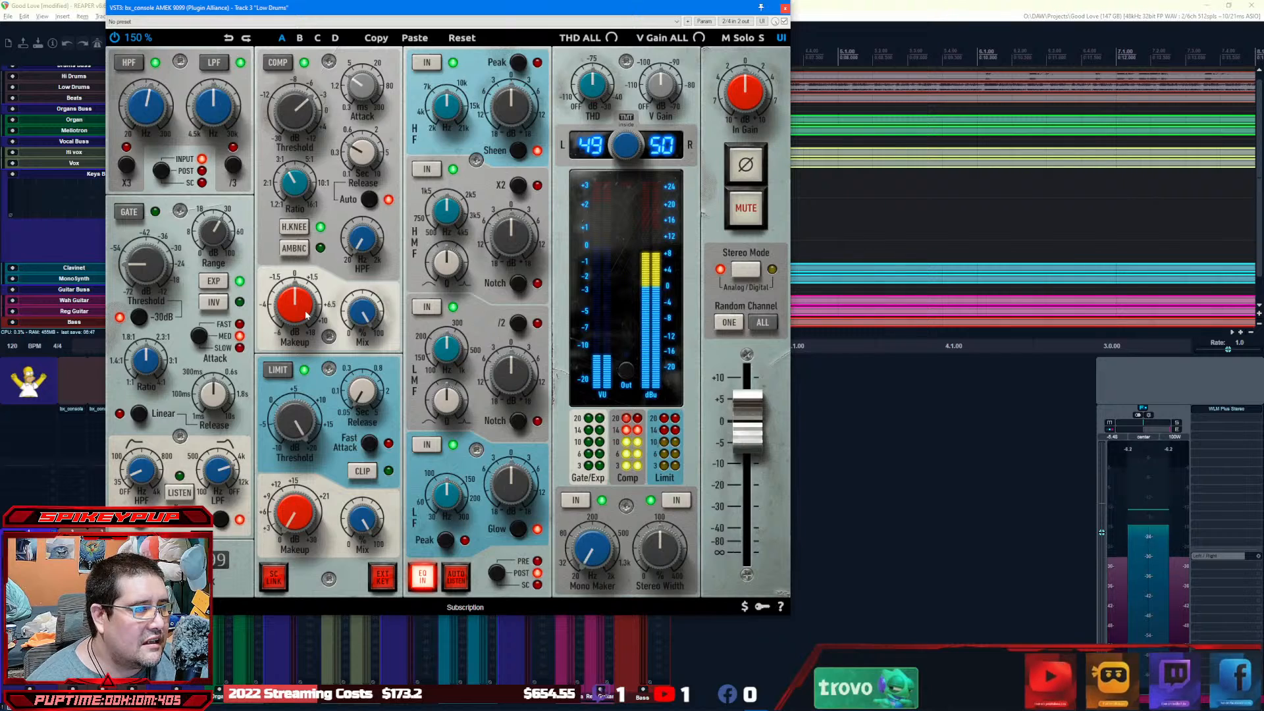
scroll(288, 116, "down", 4)
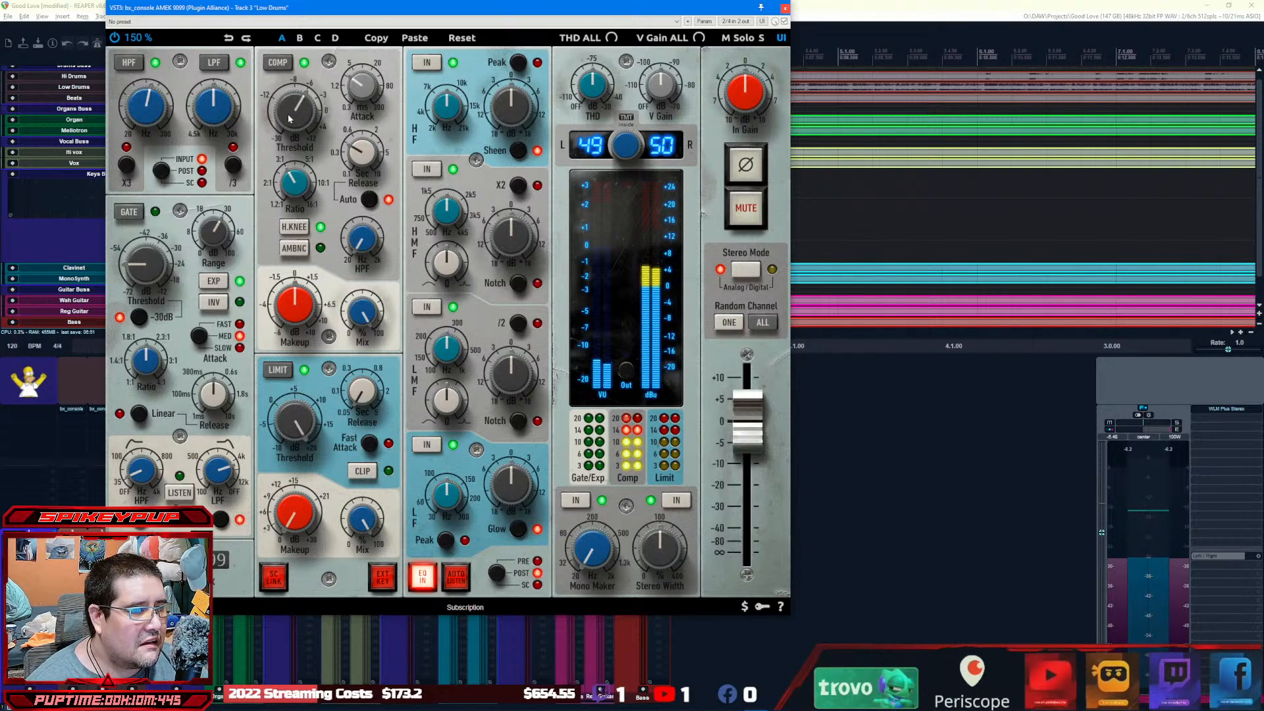
Switch the channel's level meter to input and reduce the compressor's Mix on Low Drums.
left_click(629, 373)
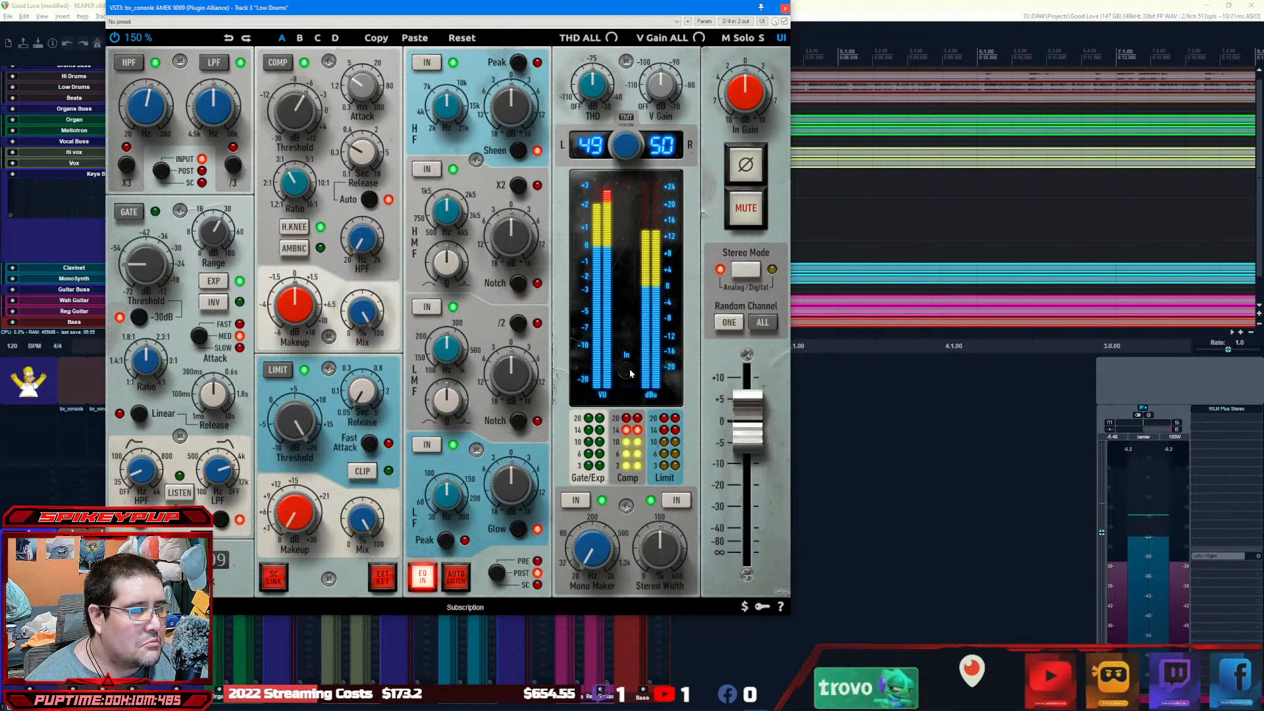
left_click_drag(483, 7, 550, 48)
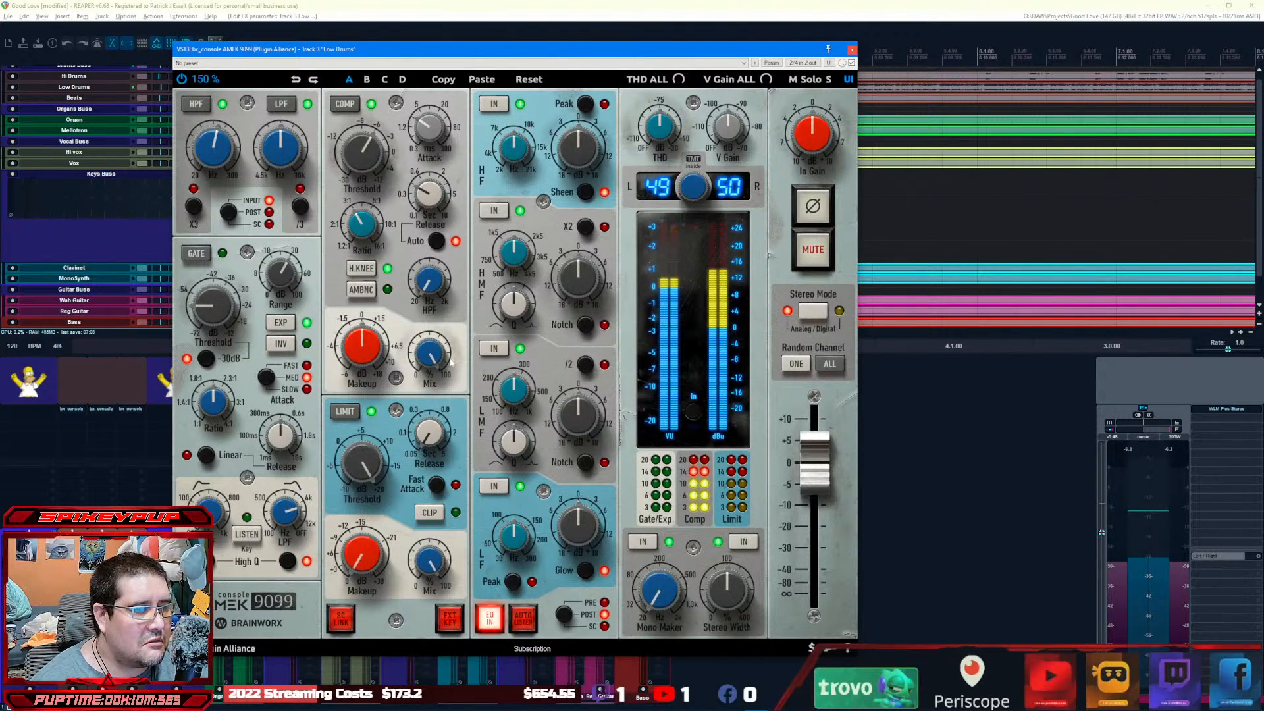
left_click_drag(436, 364, 435, 360)
scroll(436, 360, "down", 2)
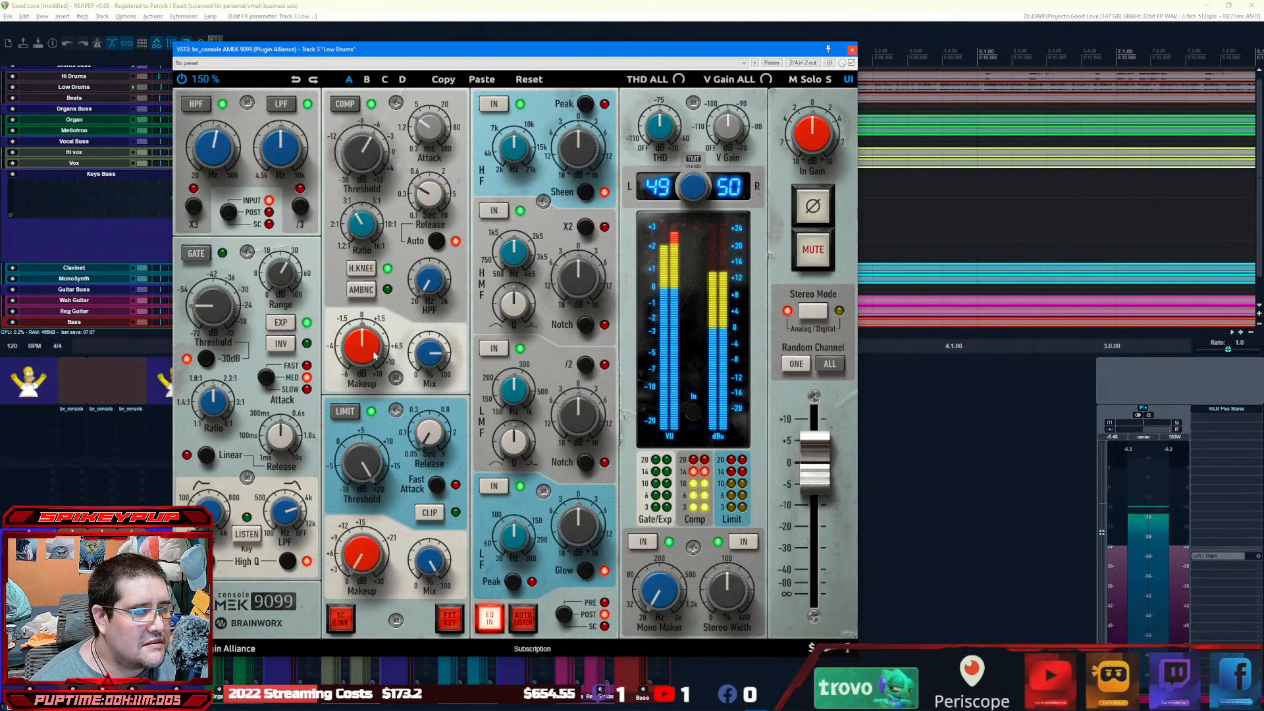
Raise the compressor's Makeup above +3.0 dB and increase its Mix while comparing against the output meter.
scroll(359, 352, "up", 4)
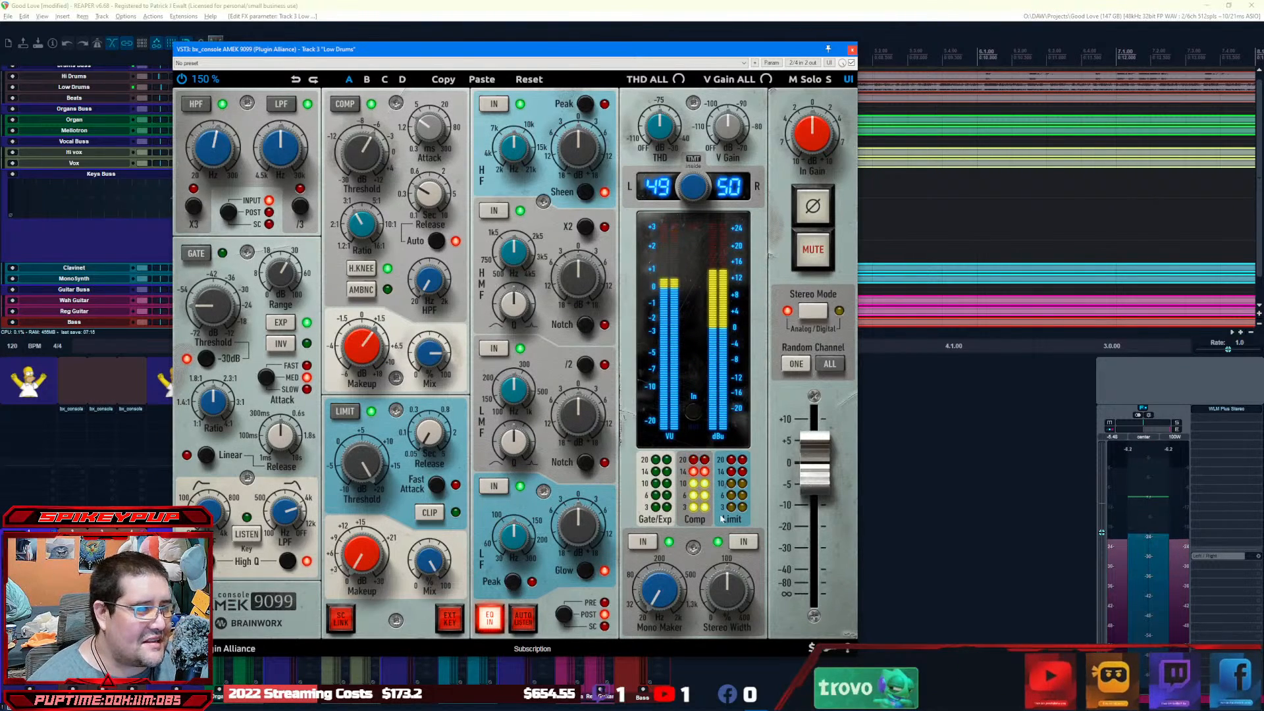
left_click(694, 411)
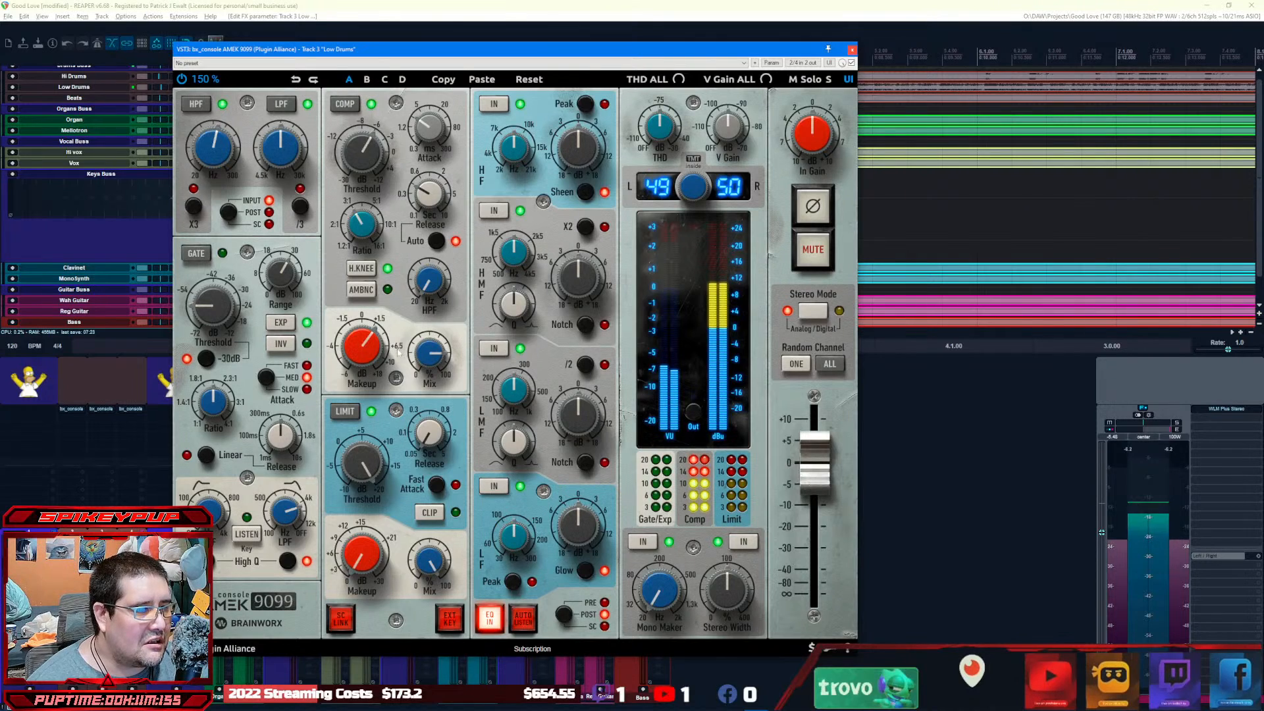
mouse_move(363, 348)
scroll(362, 347, "down", 1)
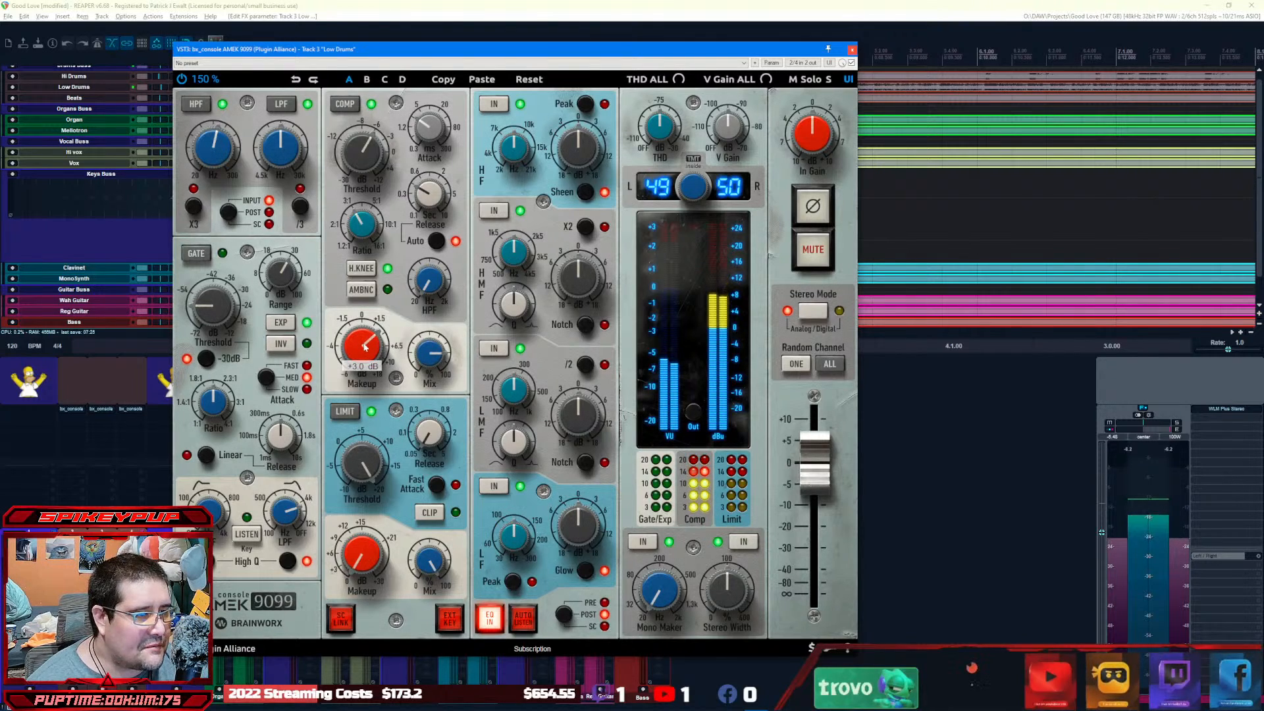
scroll(372, 340, "up", 1)
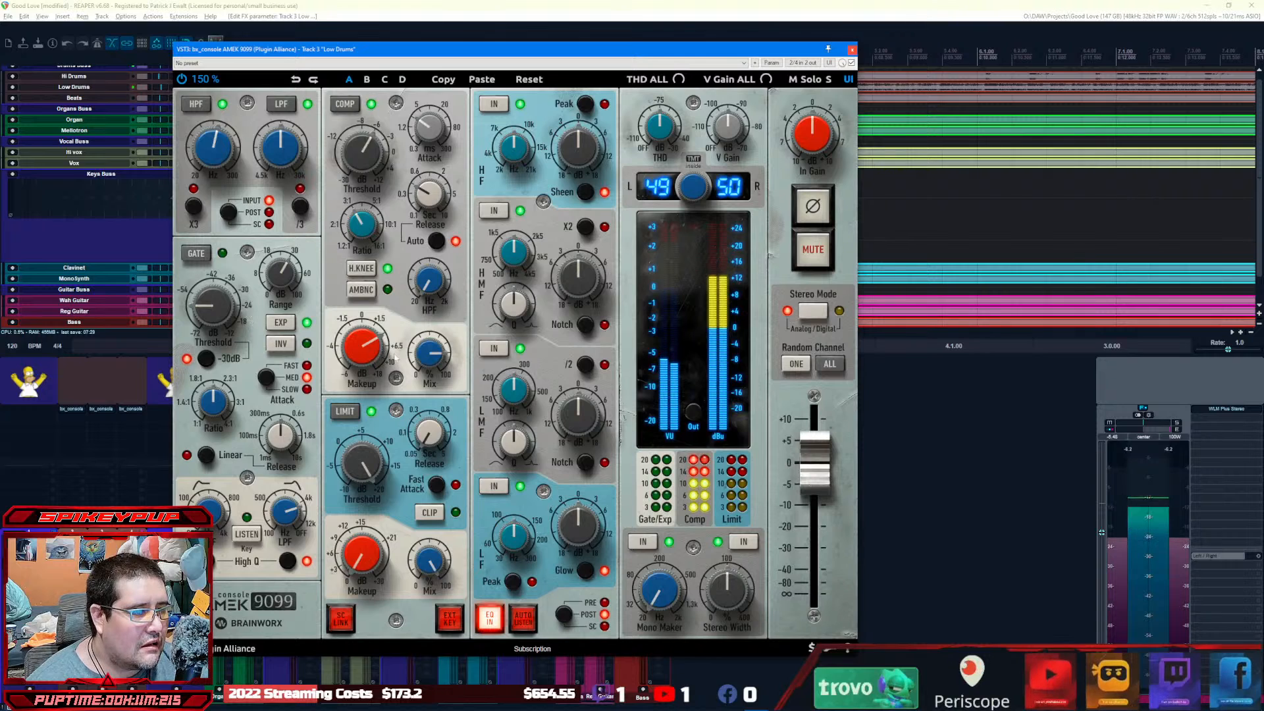
scroll(435, 369, "up", 2)
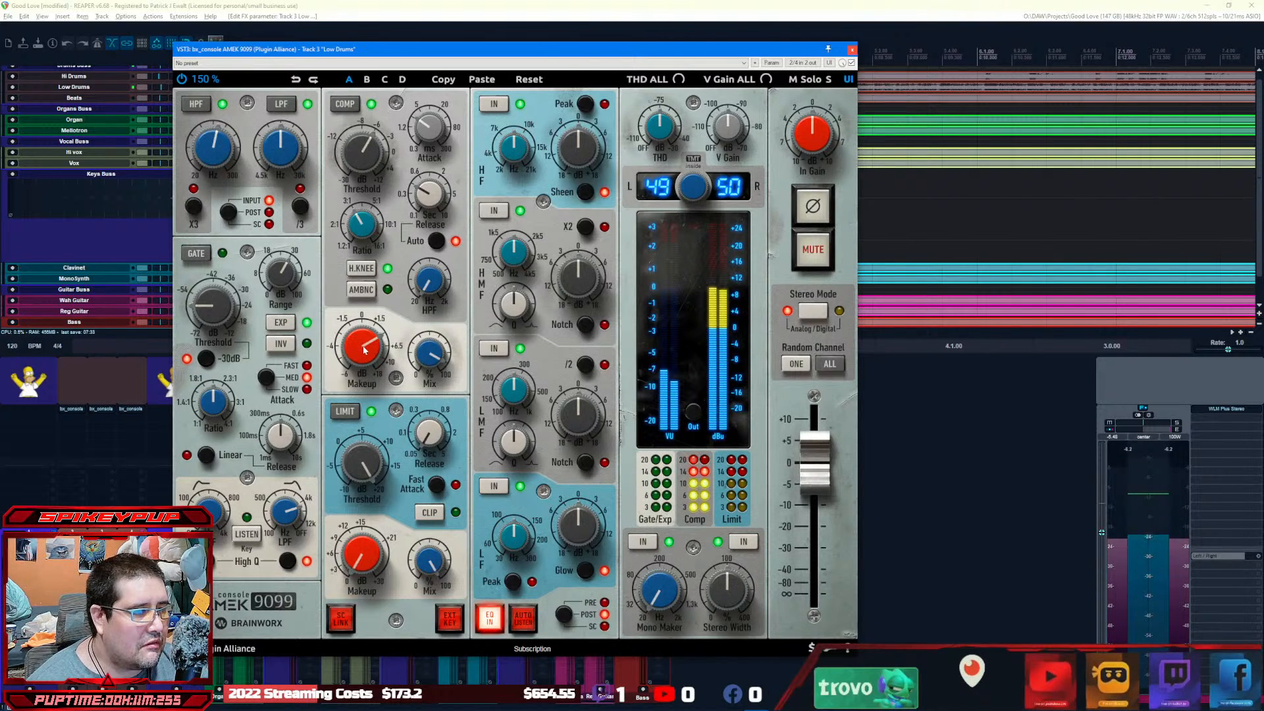
scroll(364, 350, "up", 2)
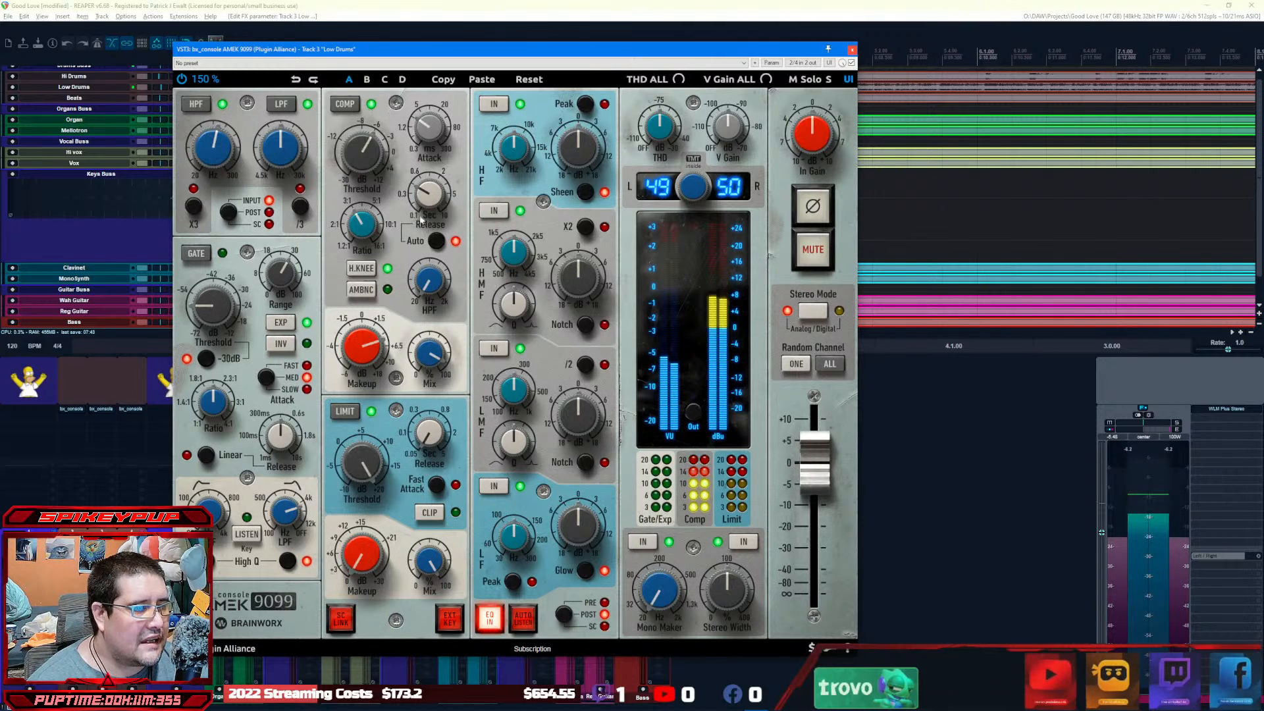
Set the Low Drums compressor's ratio to 2.7:1.
mouse_move(359, 235)
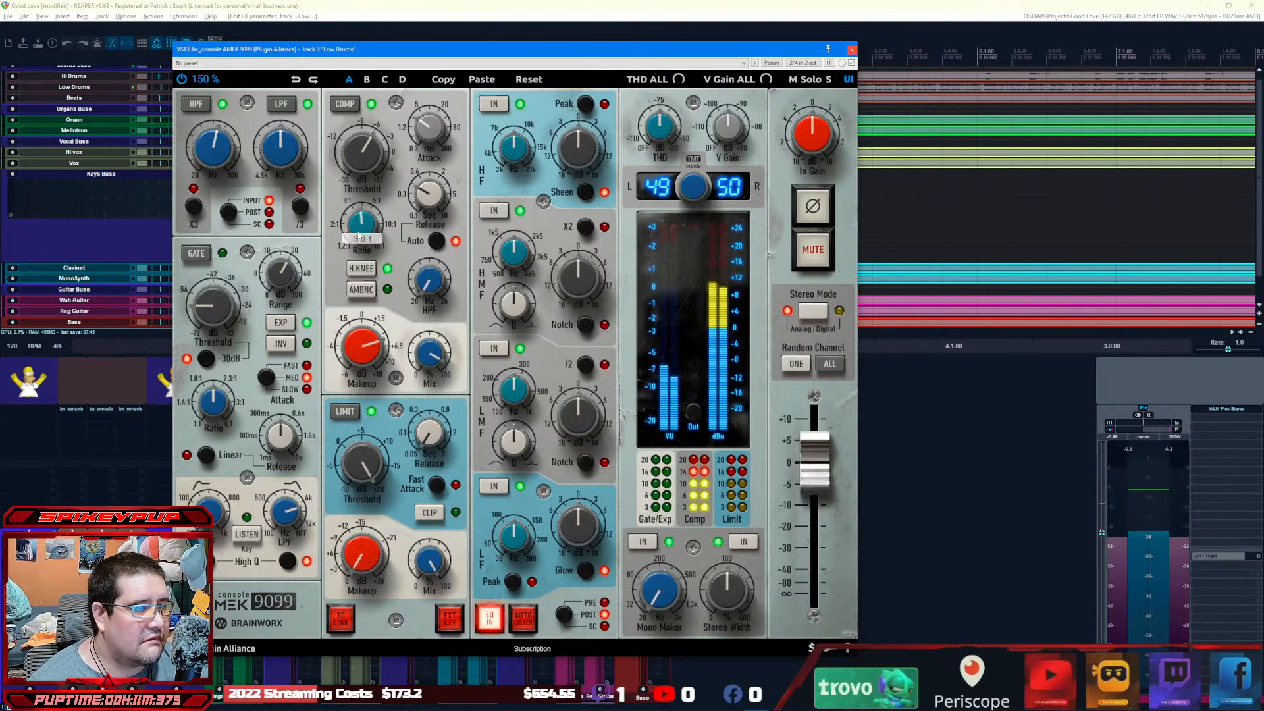
scroll(359, 236, "down", 2)
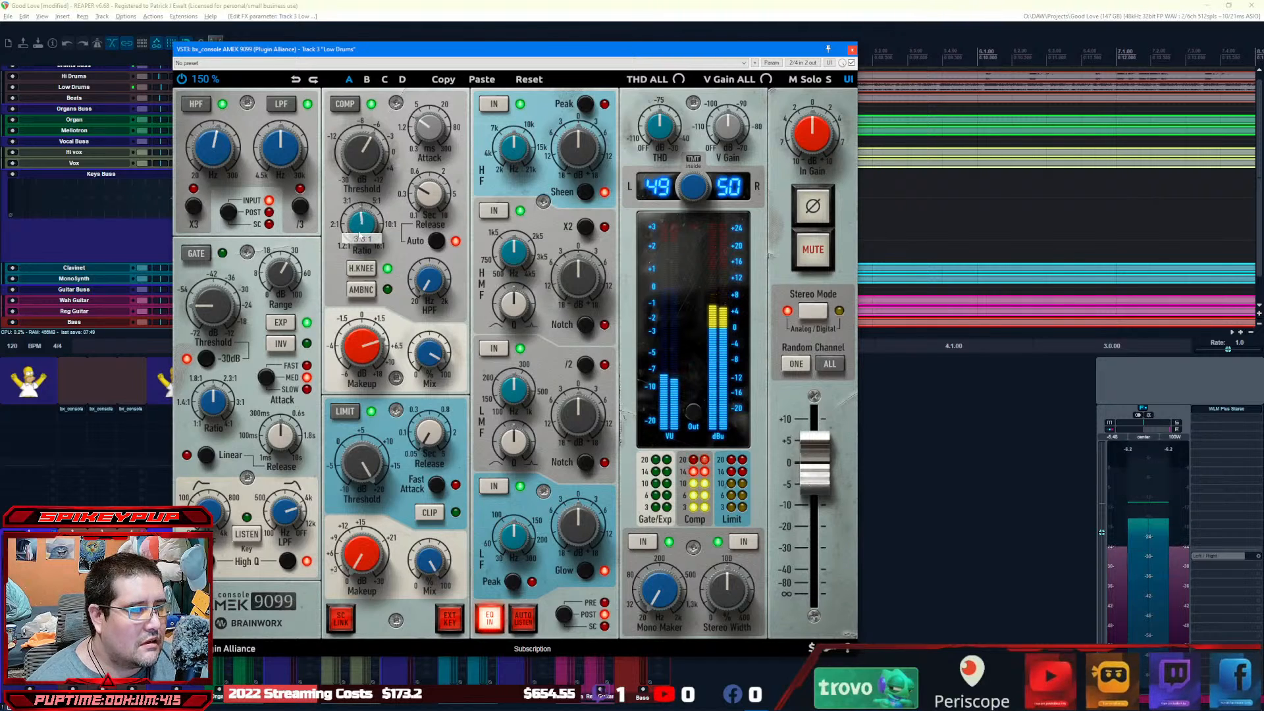
scroll(359, 235, "down", 1)
scroll(374, 224, "down", 1)
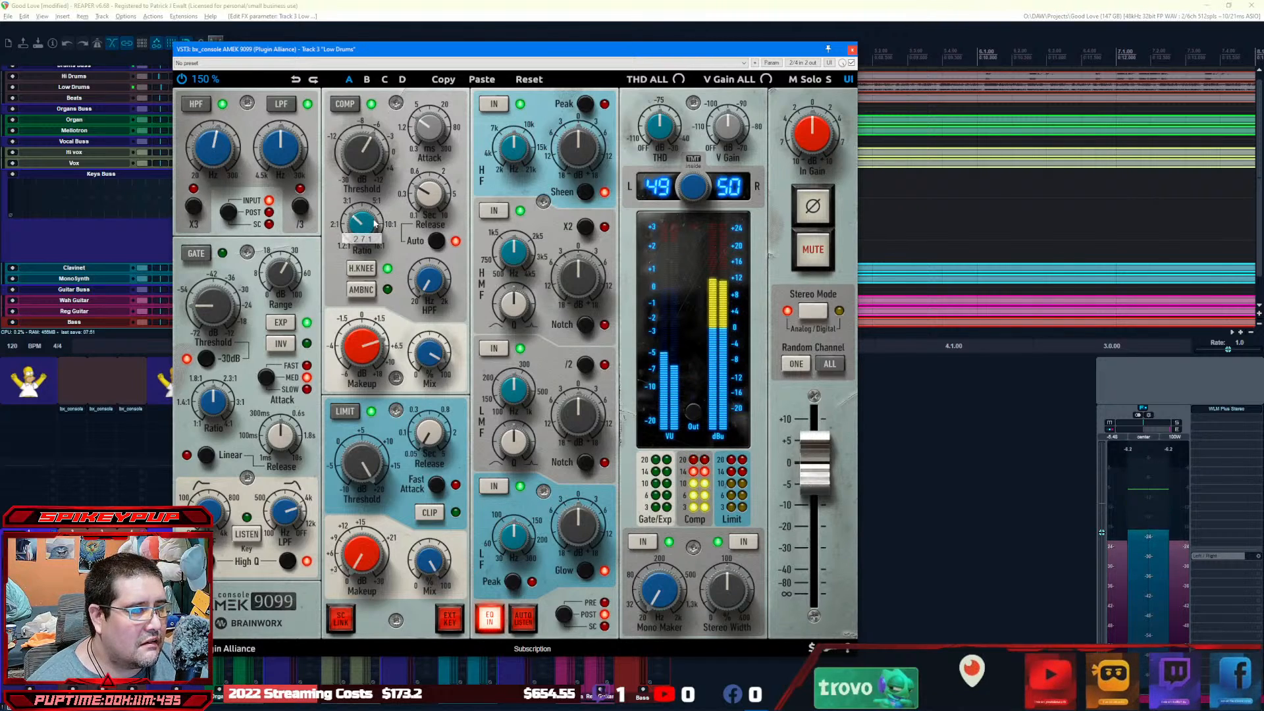
Move the AMEK 9099 window clear of the arrangement and select the Low Drums media item.
left_click_drag(445, 47, 466, 312)
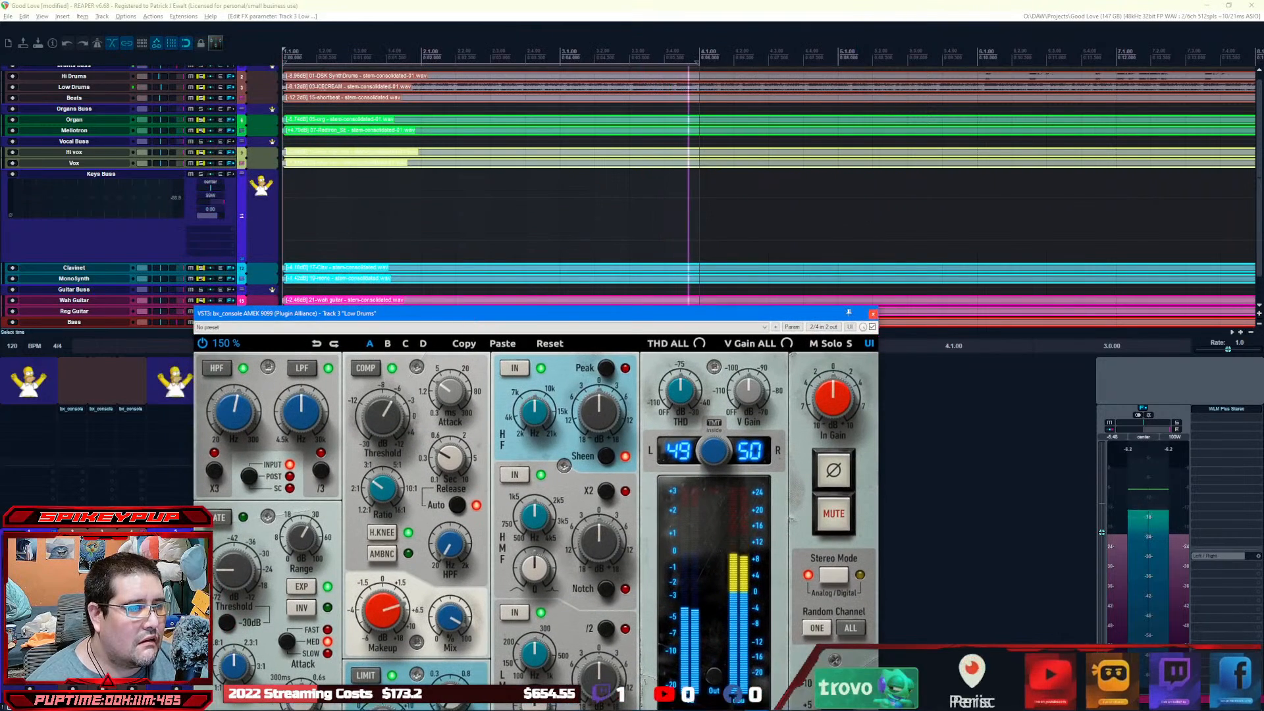
left_click(329, 90)
left_click(316, 88)
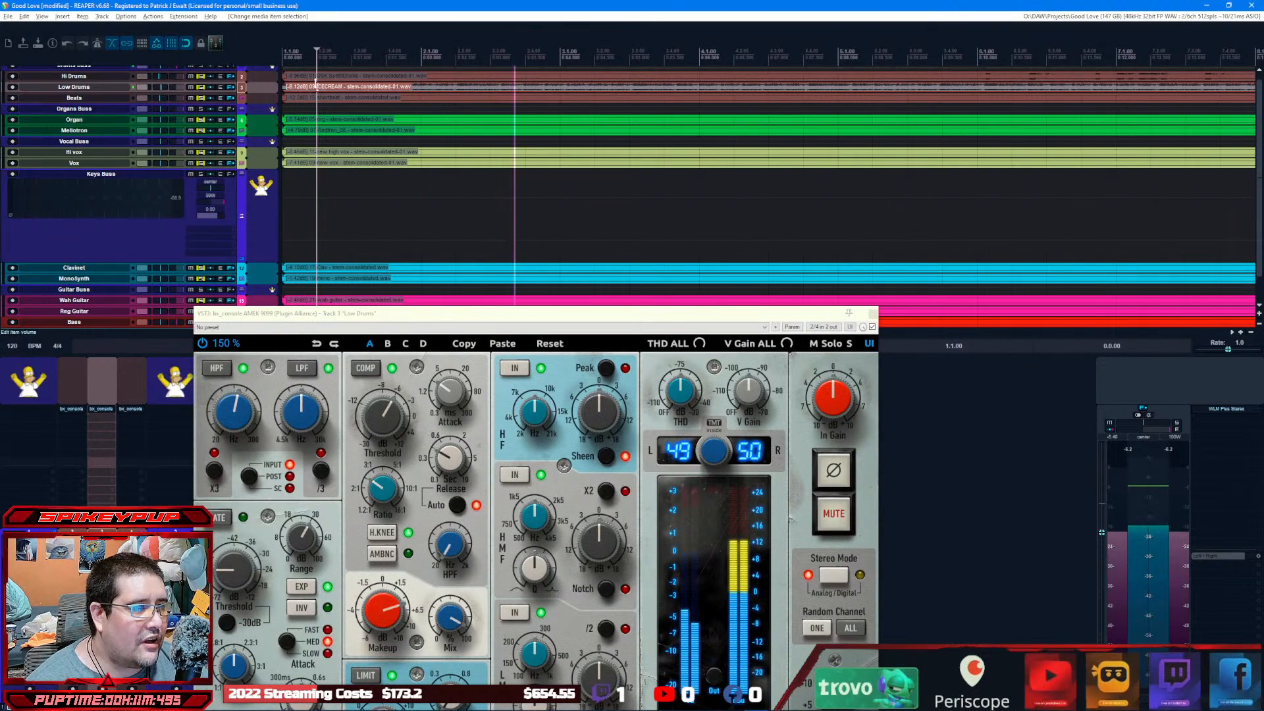
Examine the Drums Buss tracks and the organ and vocal tracks below them in the arrangement.
scroll(316, 88, "up", 4)
scroll(318, 86, "up", 4)
scroll(317, 86, "down", 2)
scroll(329, 98, "down", 2)
scroll(333, 102, "down", 5)
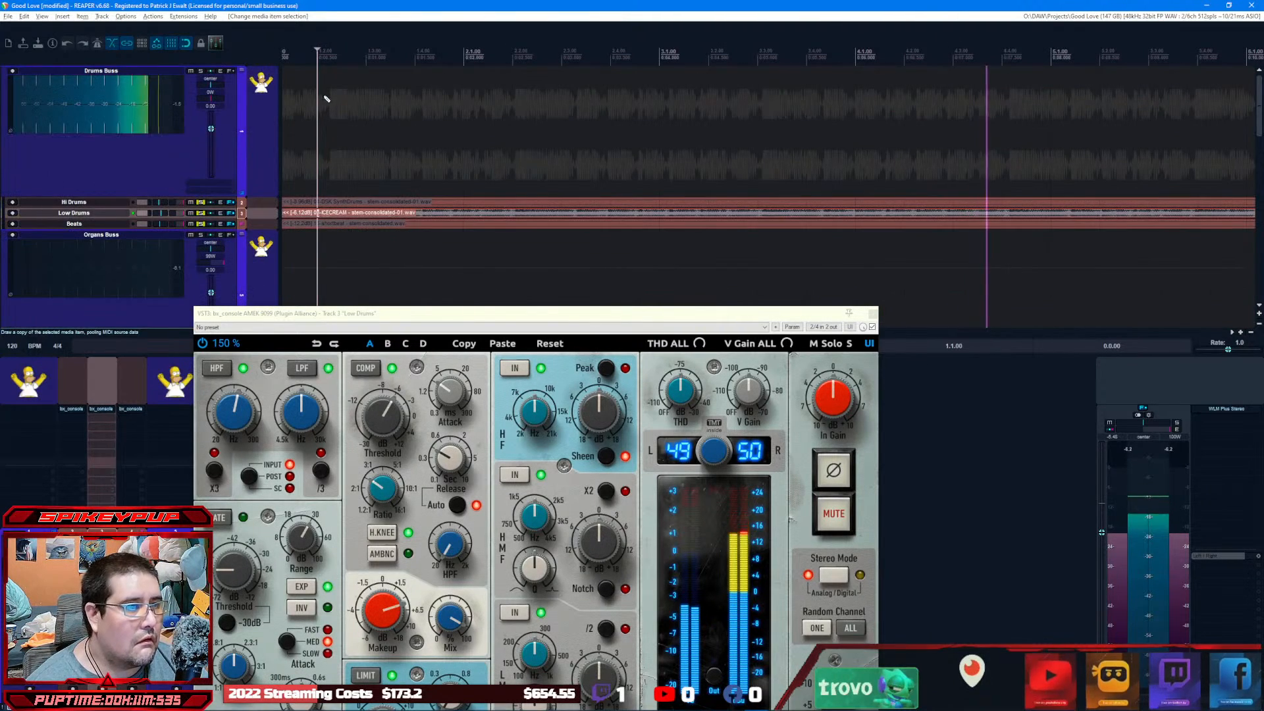
scroll(331, 102, "up", 6)
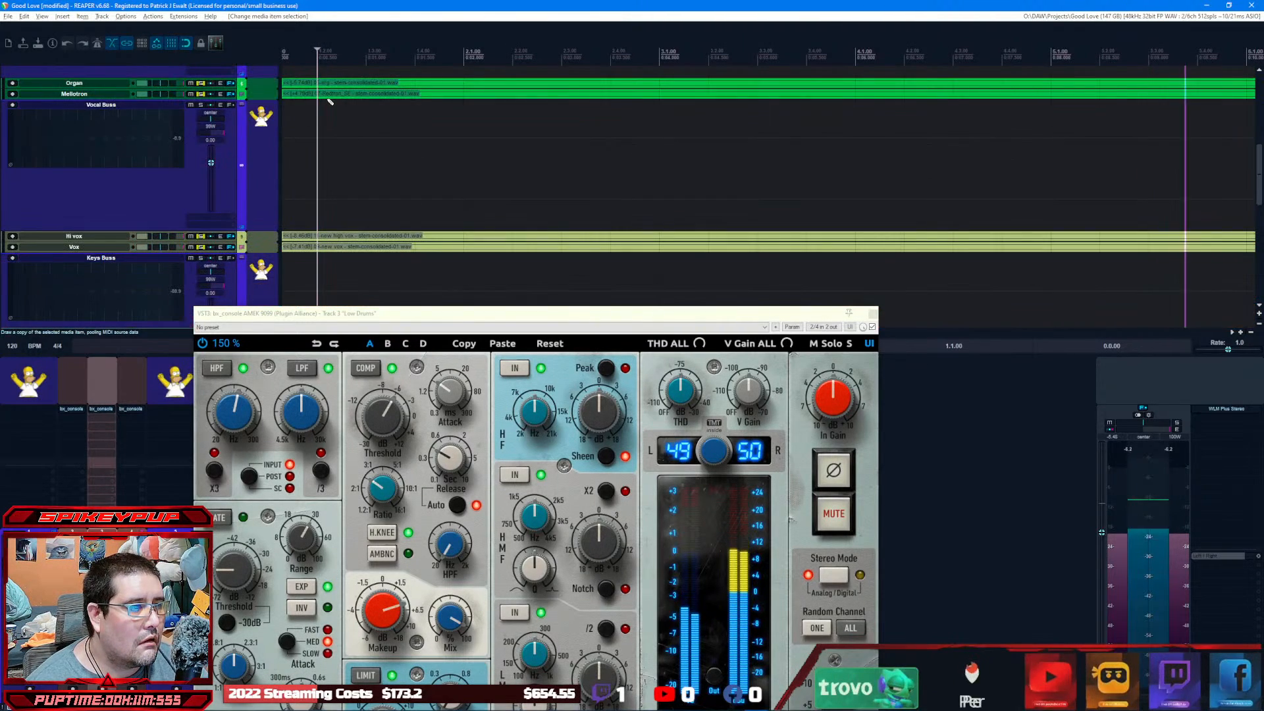
scroll(331, 102, "up", 2)
scroll(331, 102, "up", 2)
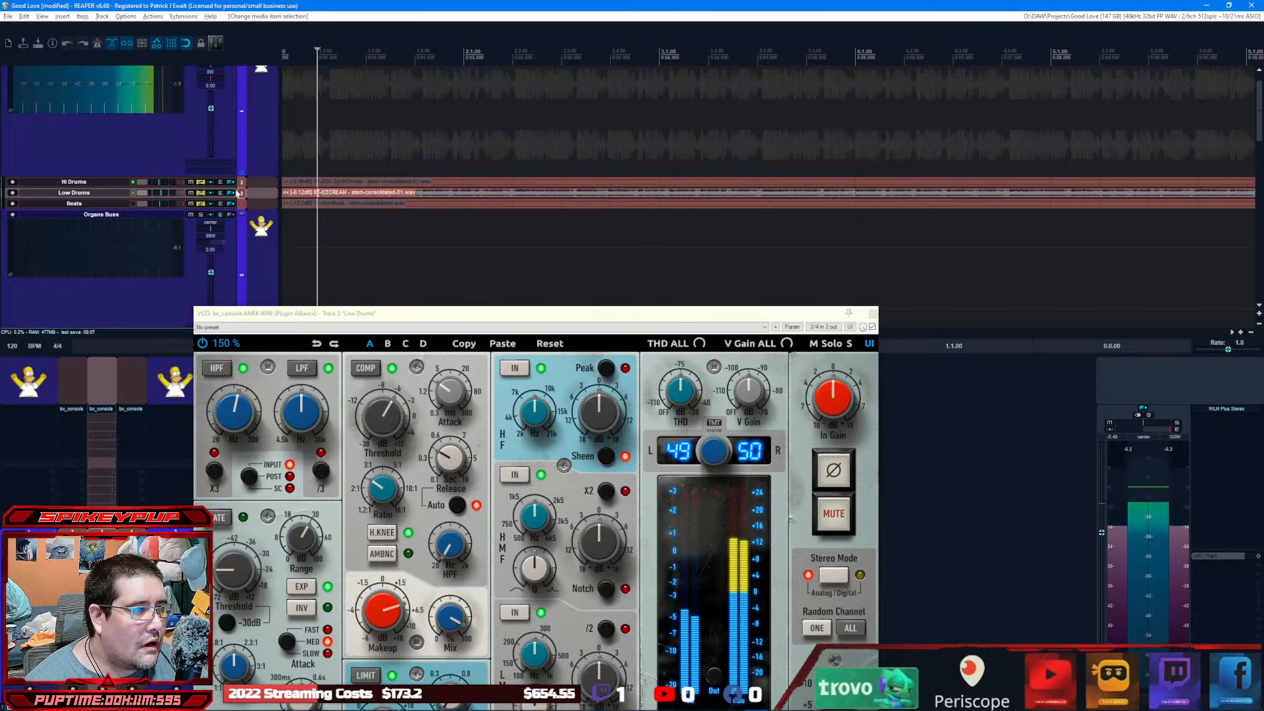
Expand the Drums Buss folder's collapsed child tracks to full height.
left_click(228, 132)
scroll(228, 125, "up", 1)
left_click(240, 73)
left_click(241, 74)
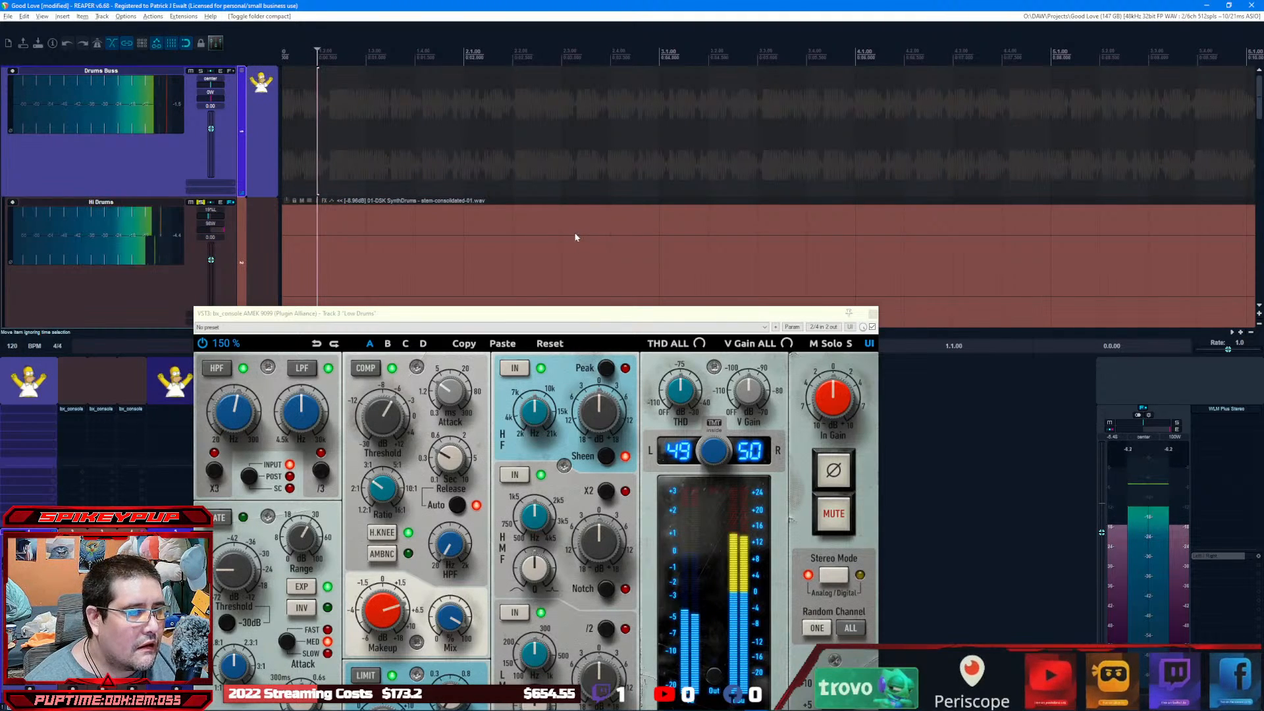
Lower the item volume of the Low Drums ICECREAM stem to about -11 dB.
scroll(576, 237, "down", 2)
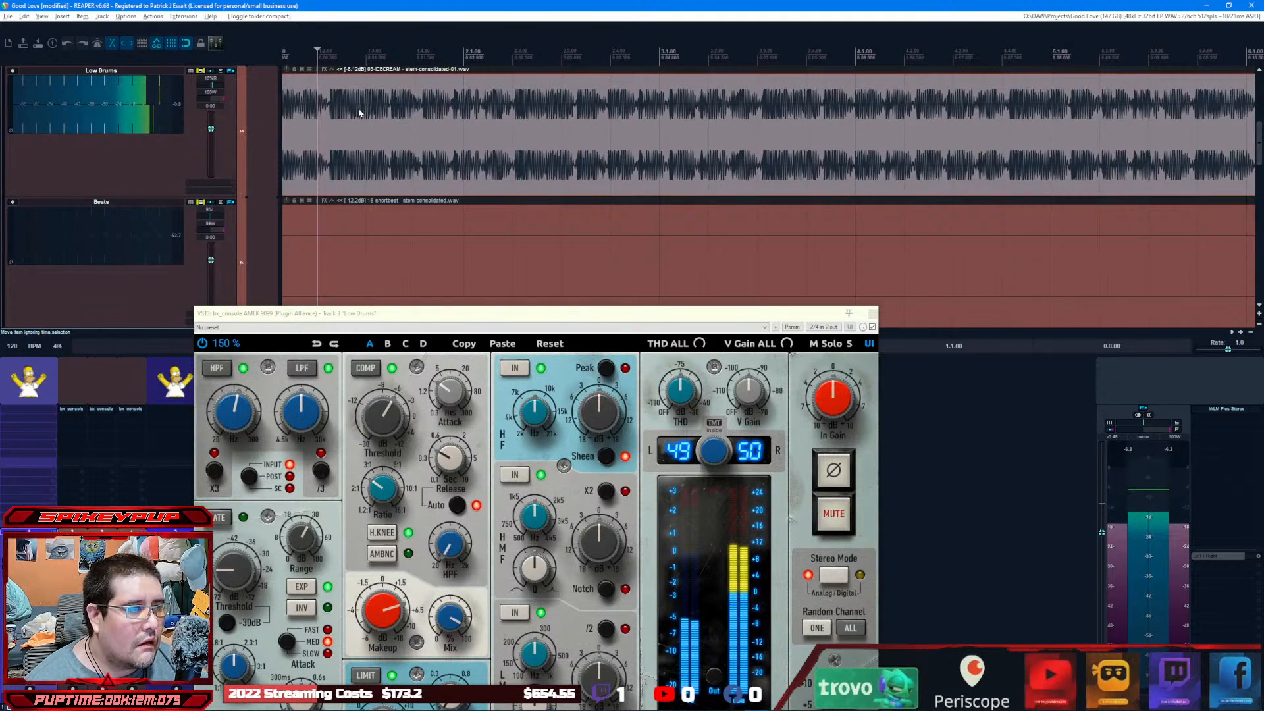
left_click(366, 112)
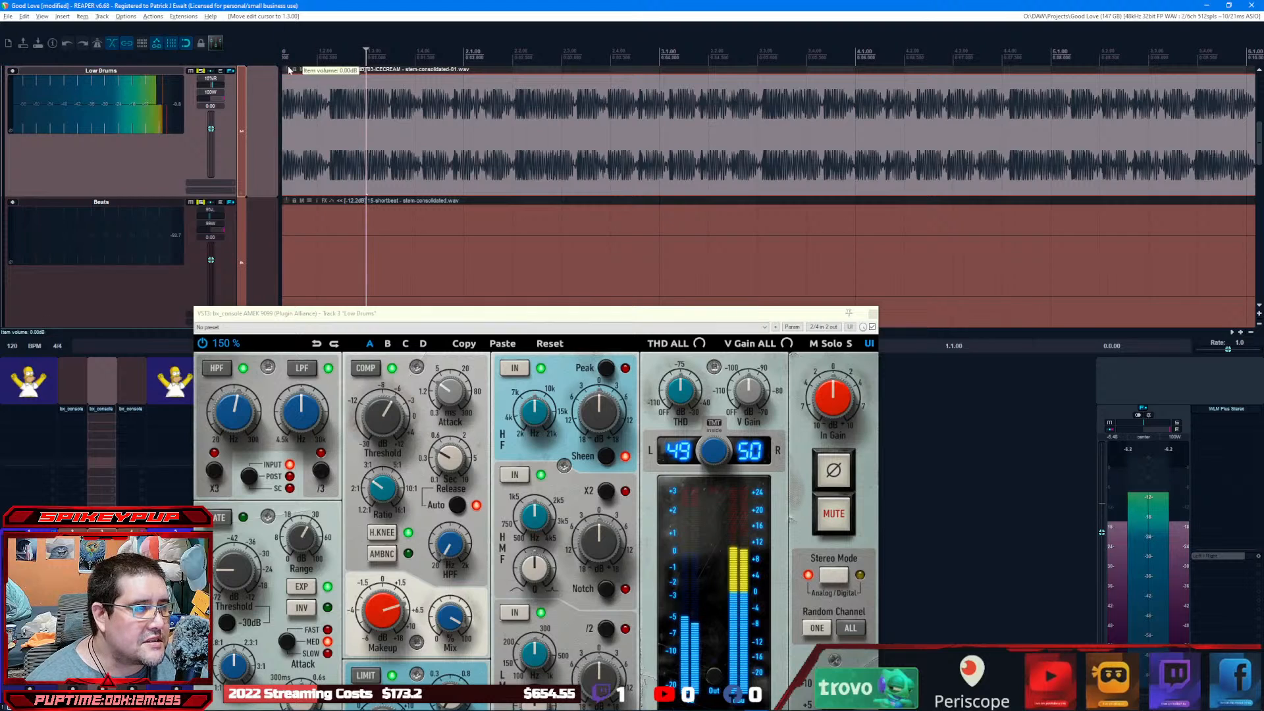
left_click_drag(289, 70, 287, 102)
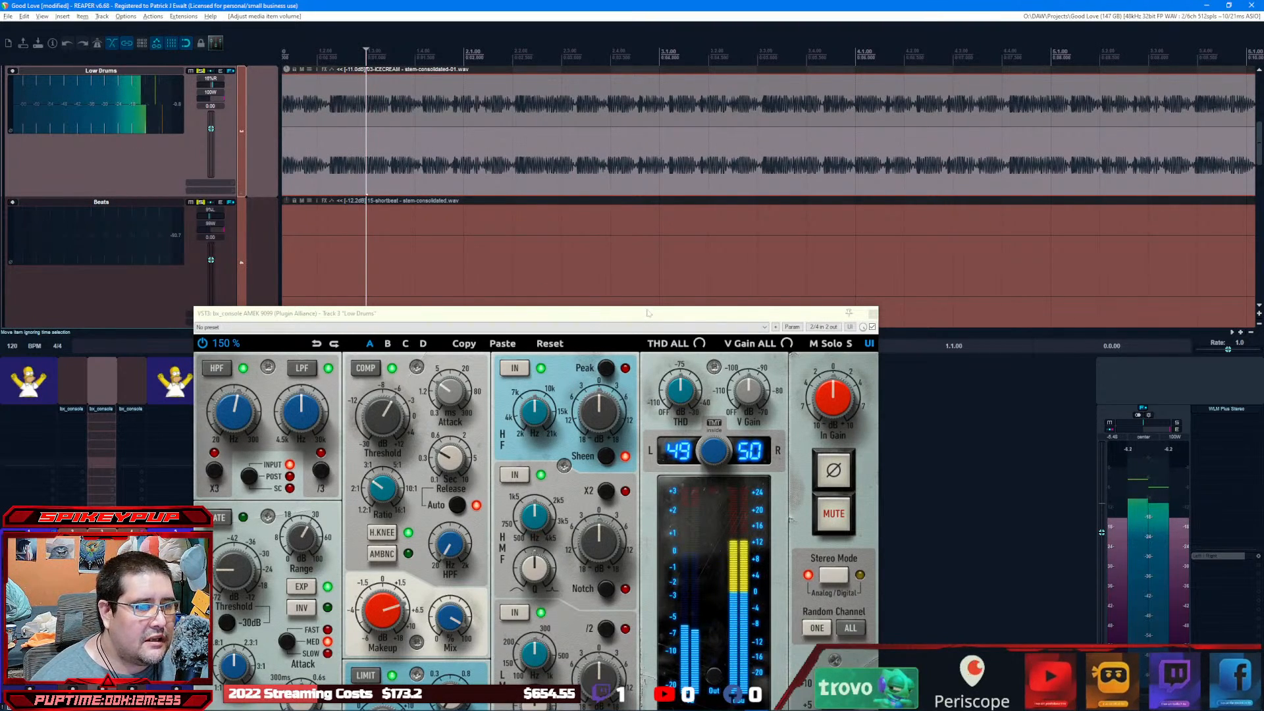
Check the Low Drums input level on the AMEK 9099 meter, return it to output metering, and bring the whole plugin into view.
left_click_drag(609, 314, 601, 129)
left_click(708, 494)
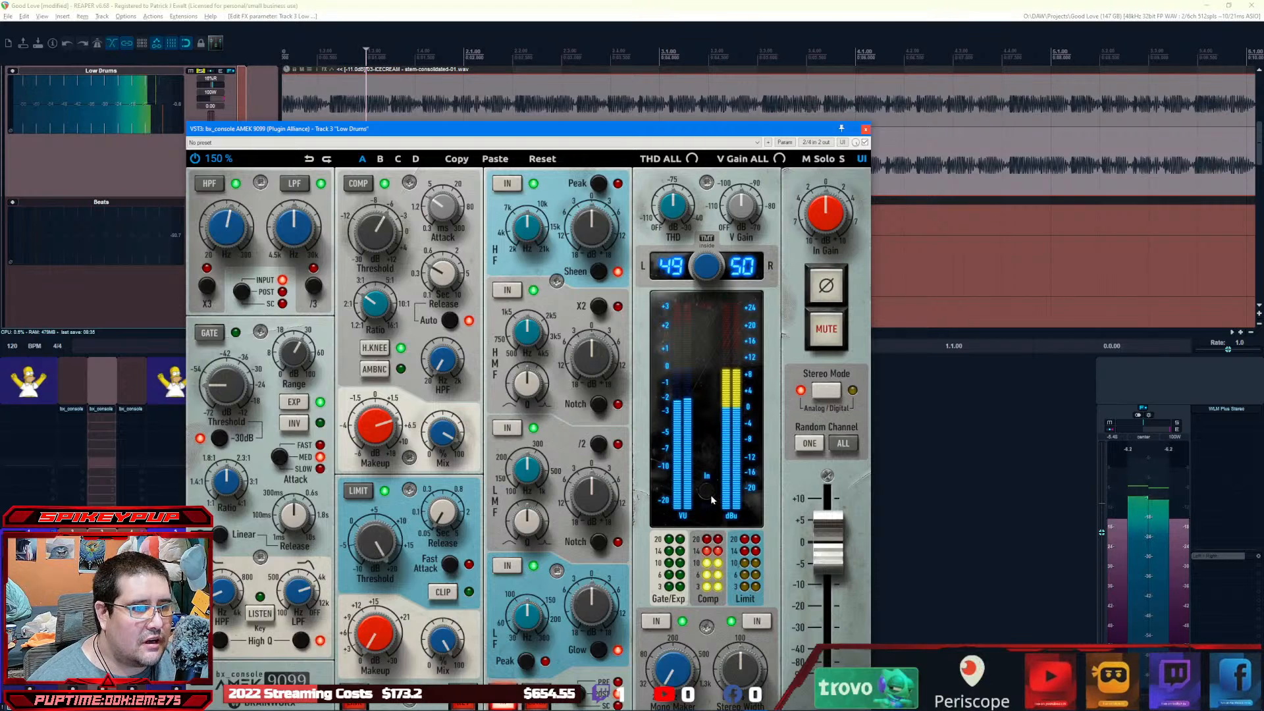
left_click(709, 495)
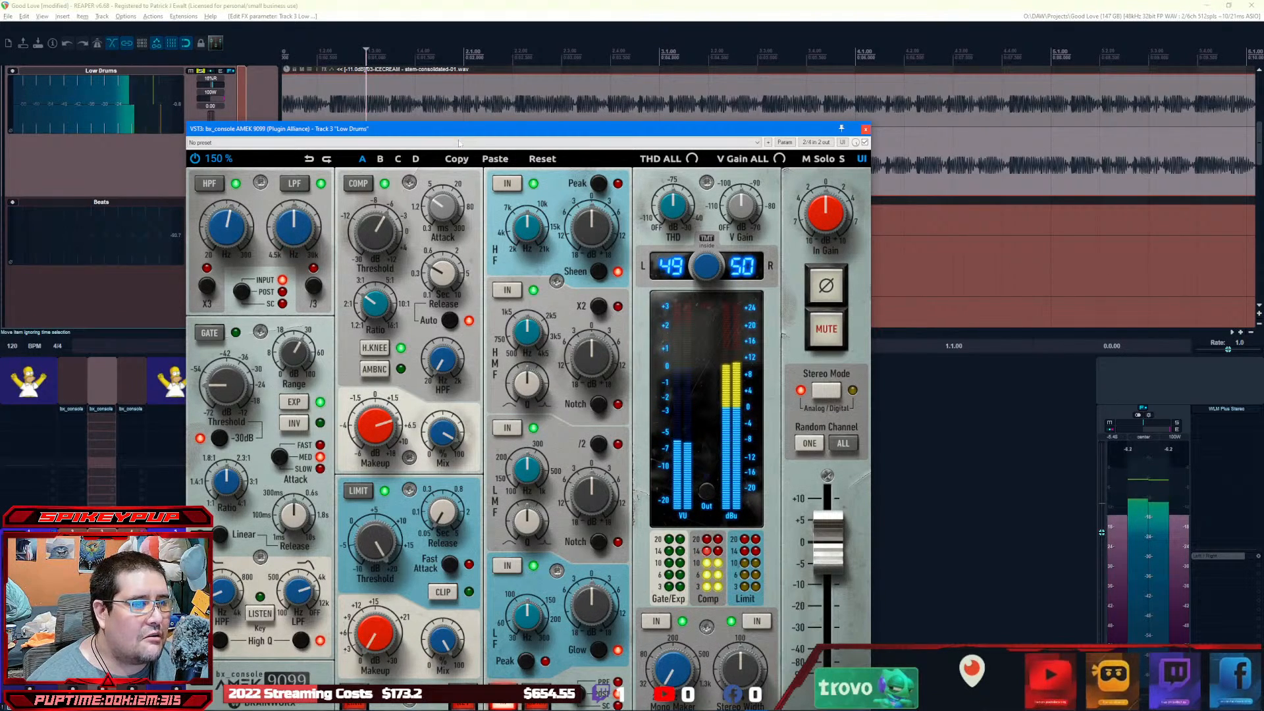
left_click_drag(460, 134, 503, 57)
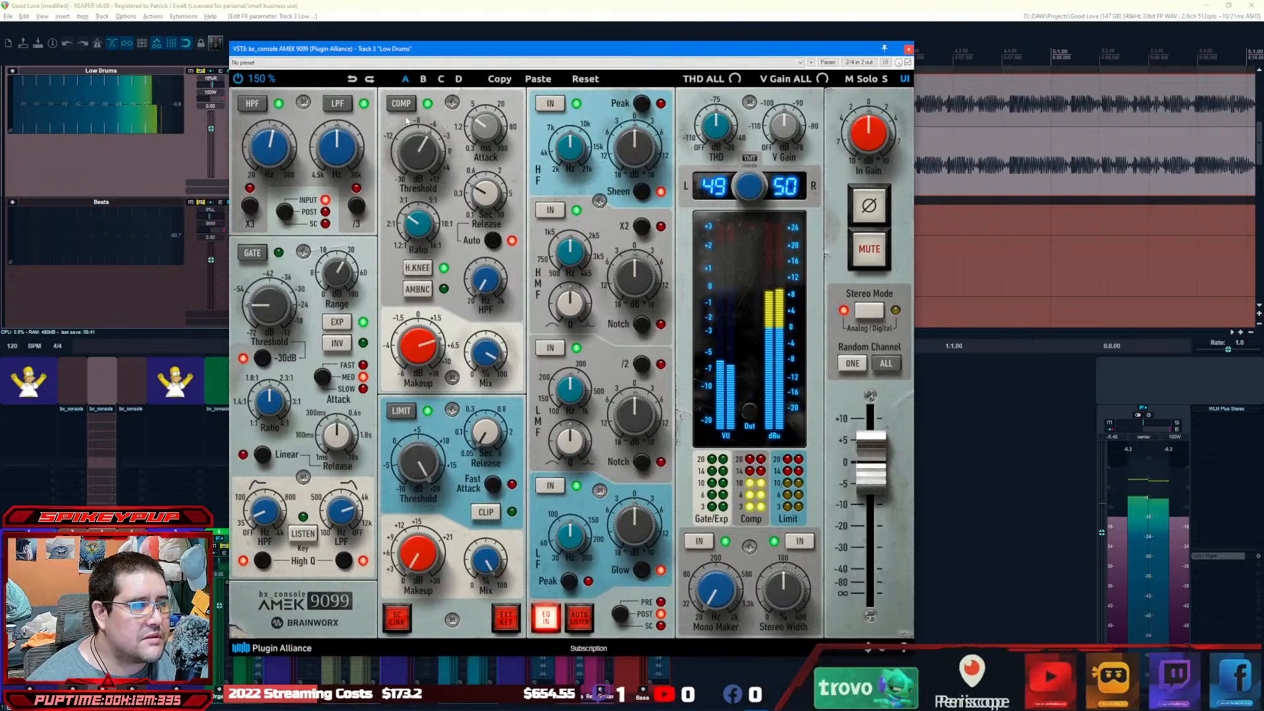